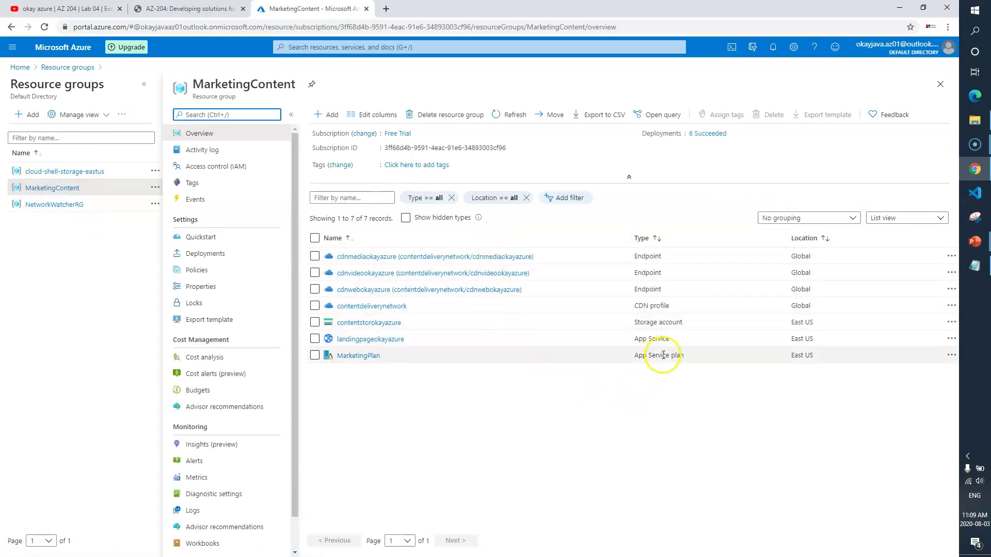
# - Open the landingpageokayazure app service from the MarketingContent resource group, browse its website and examine the missing configuration settings
pyautogui.moveTo(681, 338); pyautogui.dragTo(590, 339)
pyautogui.click(369, 339)
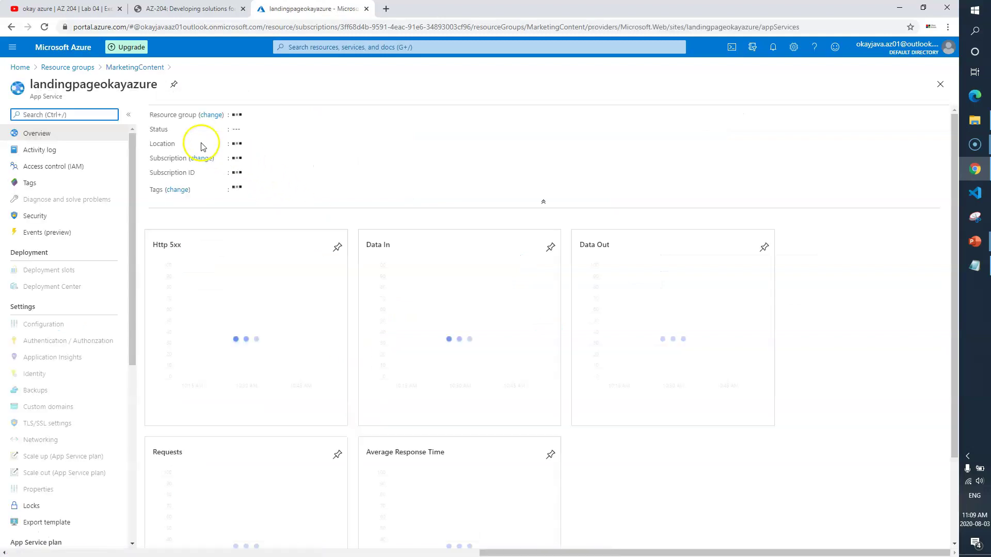
pyautogui.click(171, 115)
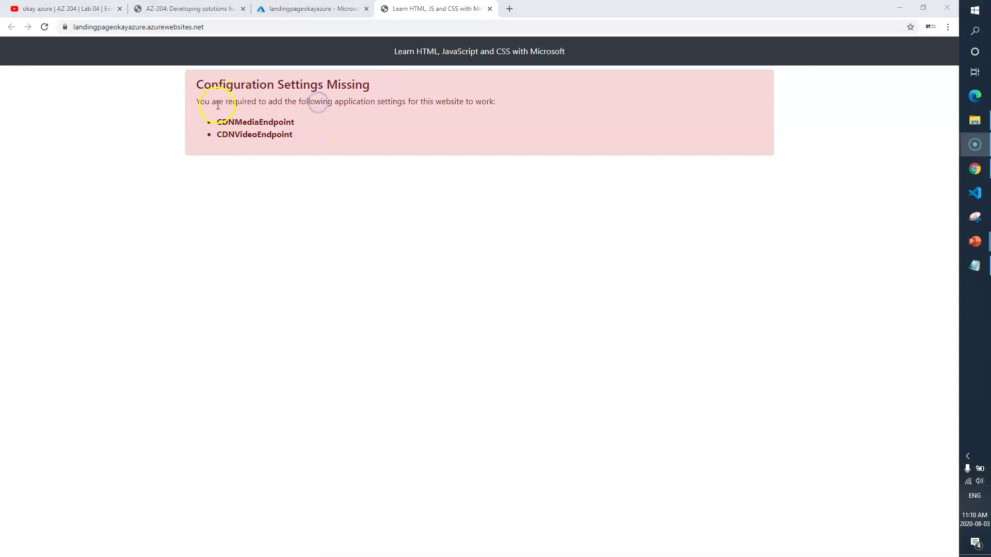
pyautogui.moveTo(227, 102); pyautogui.dragTo(287, 104)
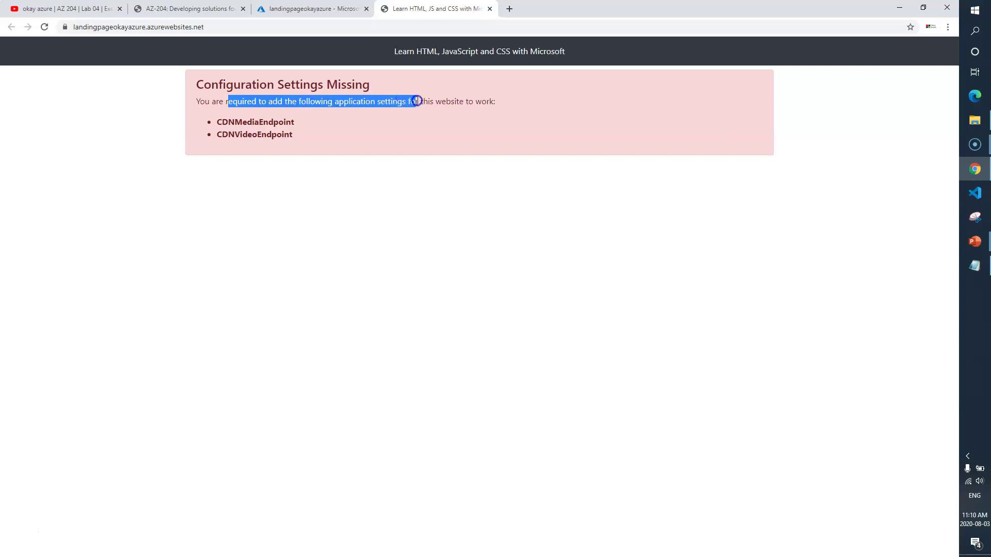
pyautogui.moveTo(309, 141); pyautogui.dragTo(221, 123)
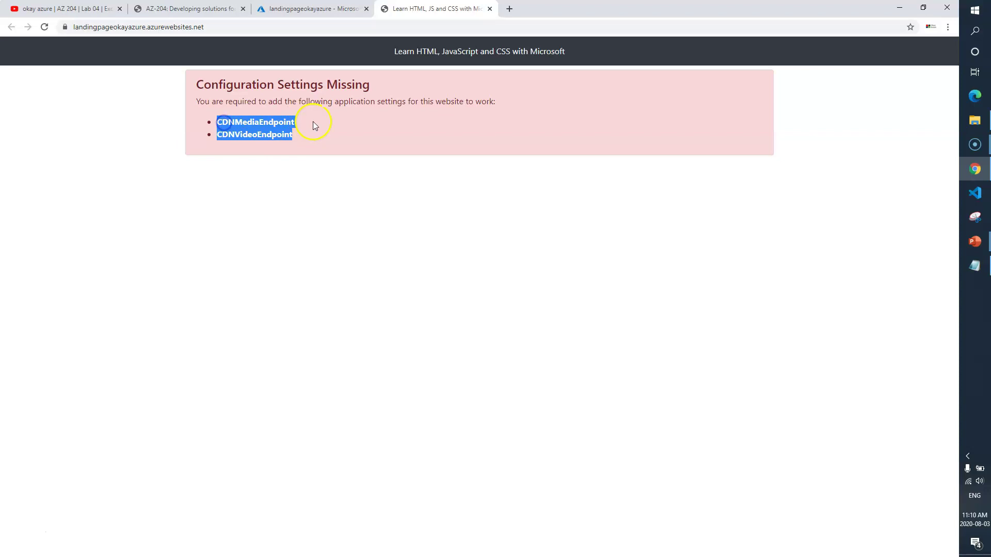
pyautogui.click(316, 124)
# - Switch to the AZ-204 lab instructions and read Exercise 3's landing page task and the storage blob upload steps
pyautogui.click(186, 7)
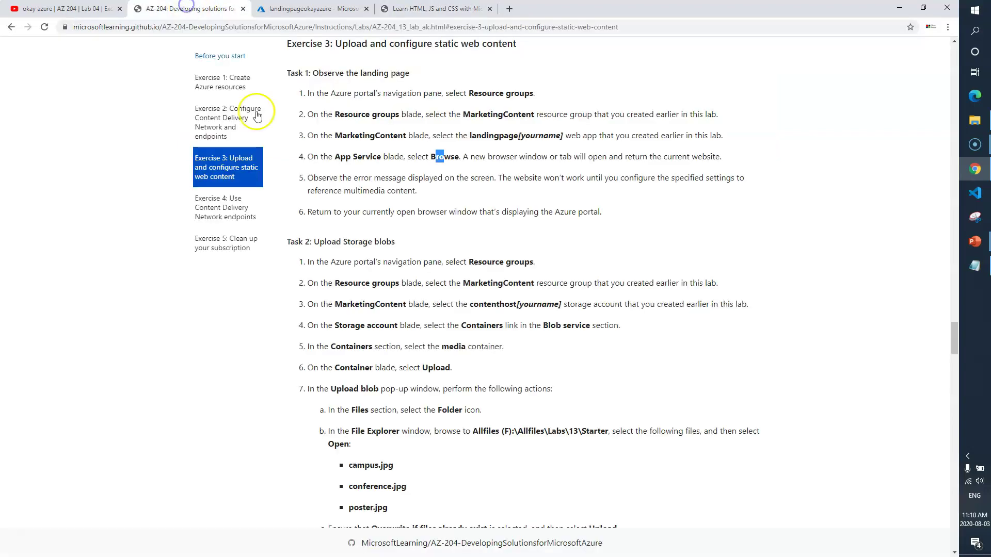
pyautogui.moveTo(347, 178); pyautogui.dragTo(485, 179)
pyautogui.moveTo(602, 211); pyautogui.dragTo(526, 211)
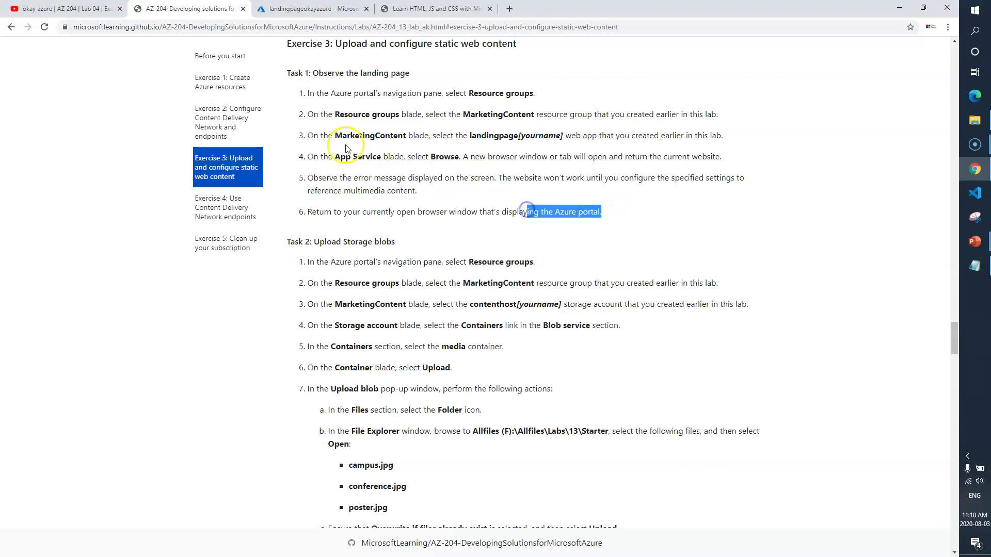
pyautogui.moveTo(312, 73); pyautogui.dragTo(409, 73)
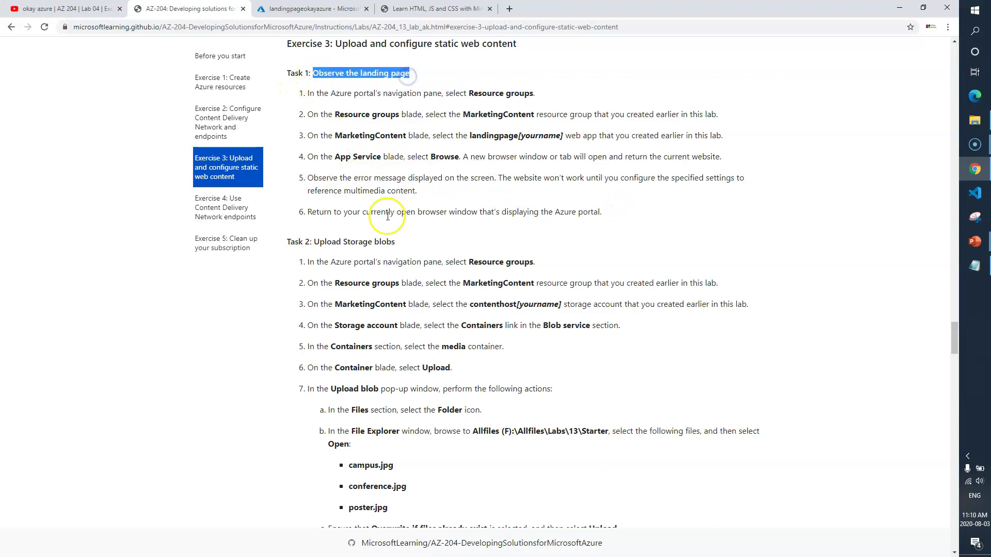
pyautogui.scroll(-1, 388, 216)
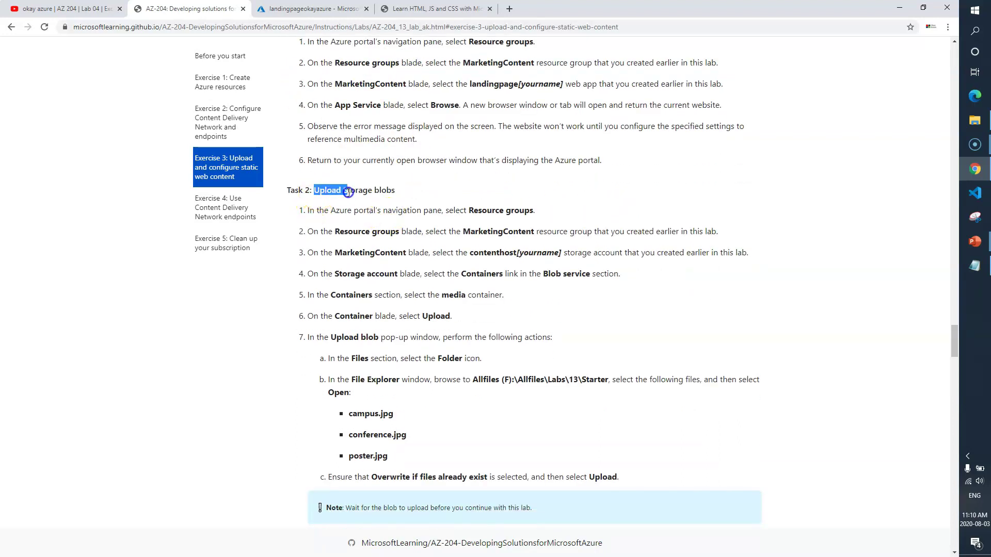
pyautogui.click(419, 195)
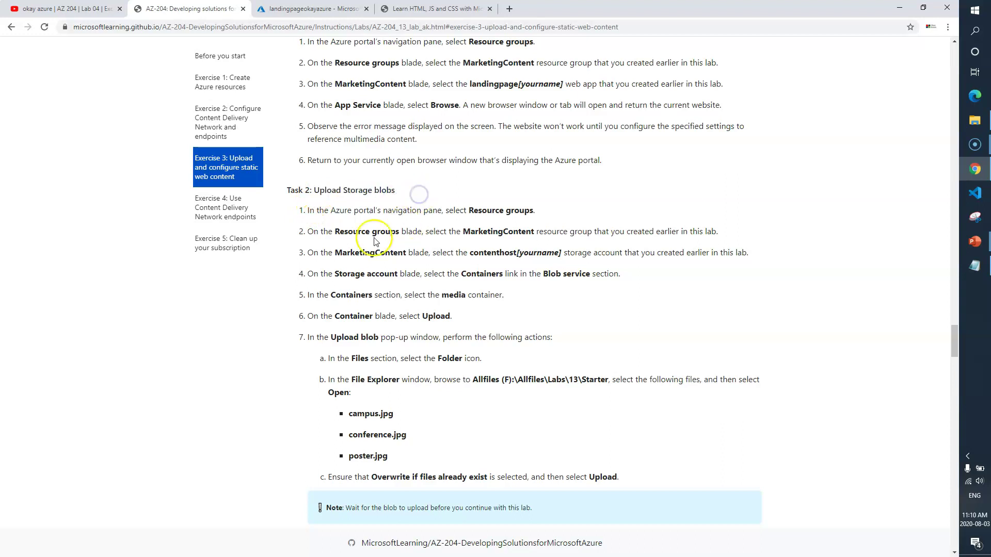
pyautogui.click(477, 274)
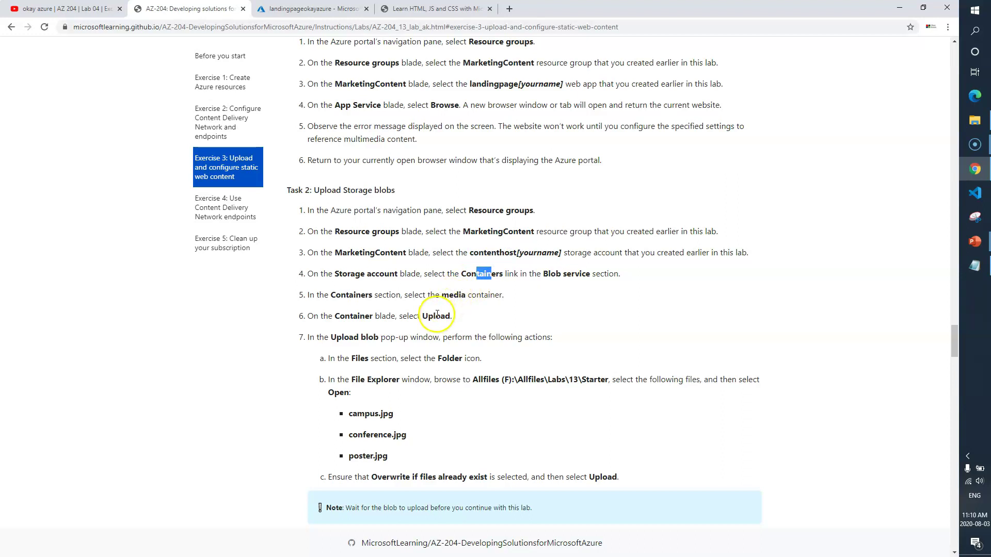
pyautogui.moveTo(428, 316); pyautogui.dragTo(436, 319)
pyautogui.doubleClick(334, 339)
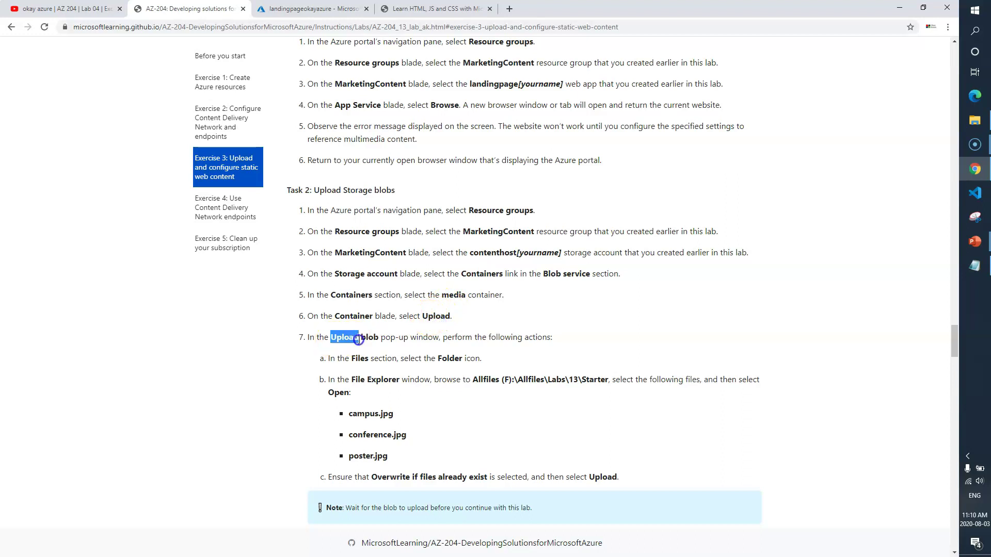
pyautogui.moveTo(540, 380); pyautogui.dragTo(590, 382)
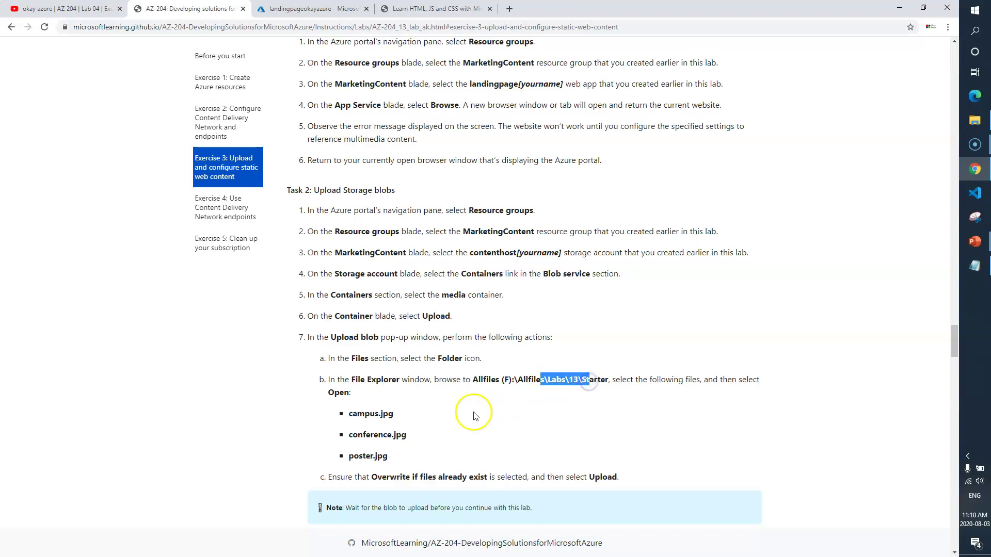
pyautogui.moveTo(397, 456); pyautogui.dragTo(354, 417)
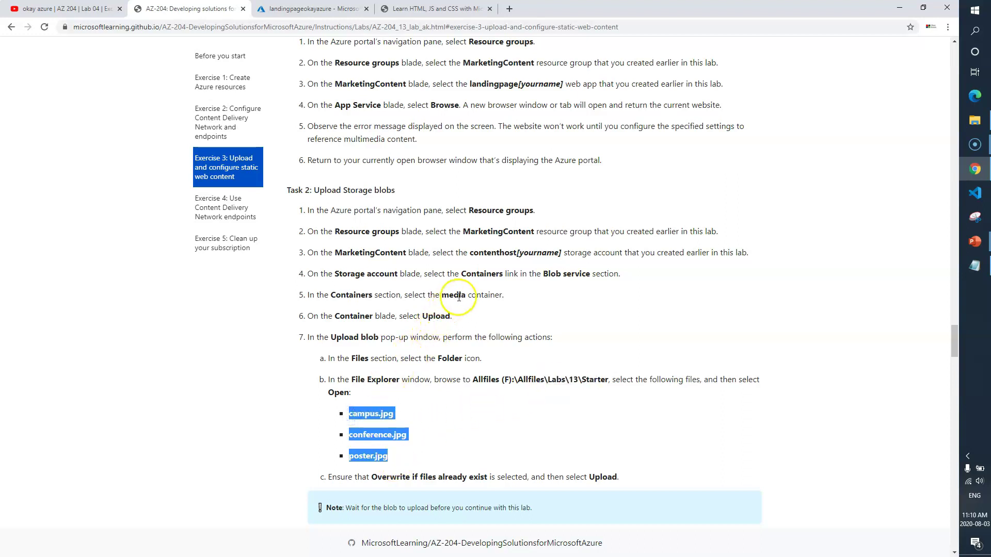
pyautogui.scroll(-2, 467, 342)
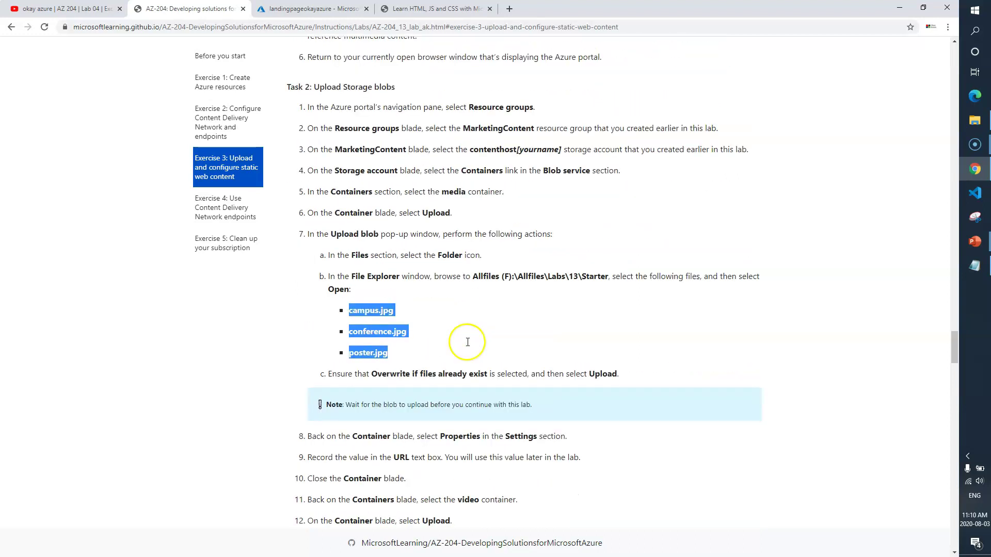
pyautogui.scroll(-1, 469, 346)
pyautogui.scroll(3, 468, 346)
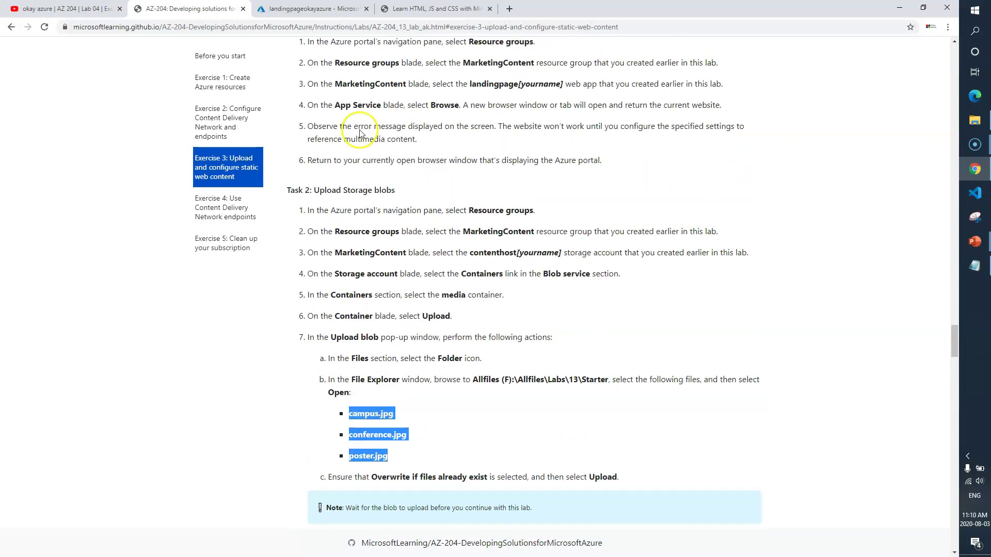
# - Return to the Azure portal and open the media container of the contentstorokayazure storage account
pyautogui.click(311, 9)
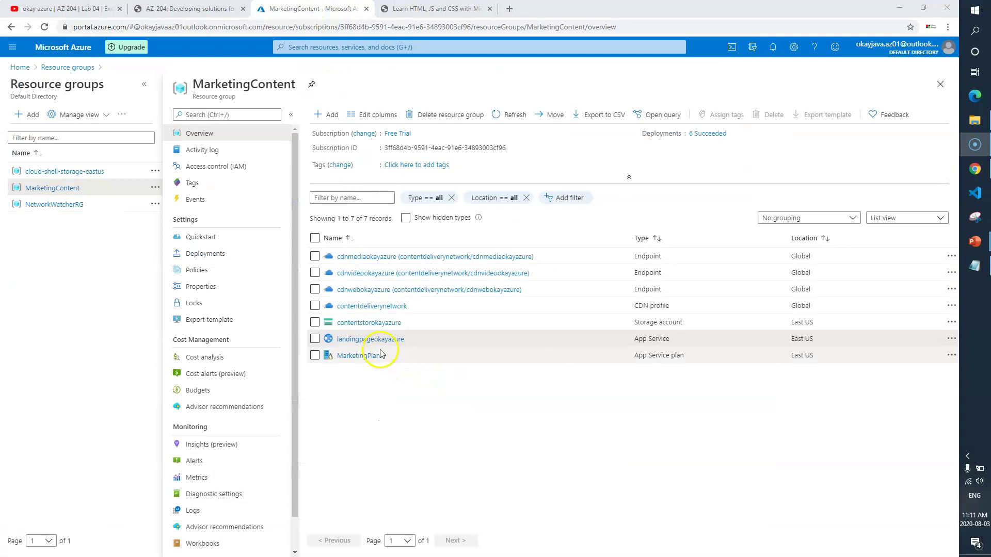
pyautogui.moveTo(682, 323); pyautogui.dragTo(628, 323)
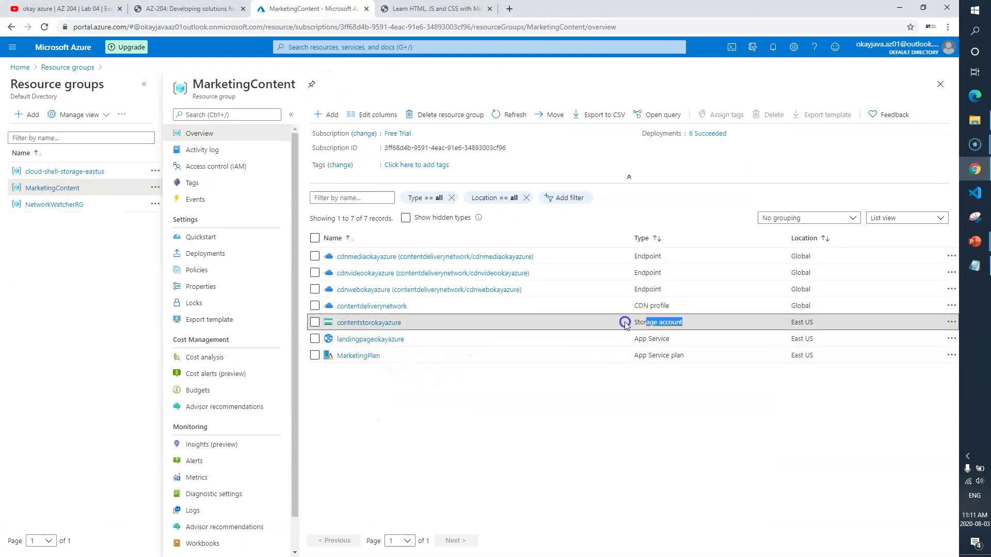
pyautogui.click(381, 325)
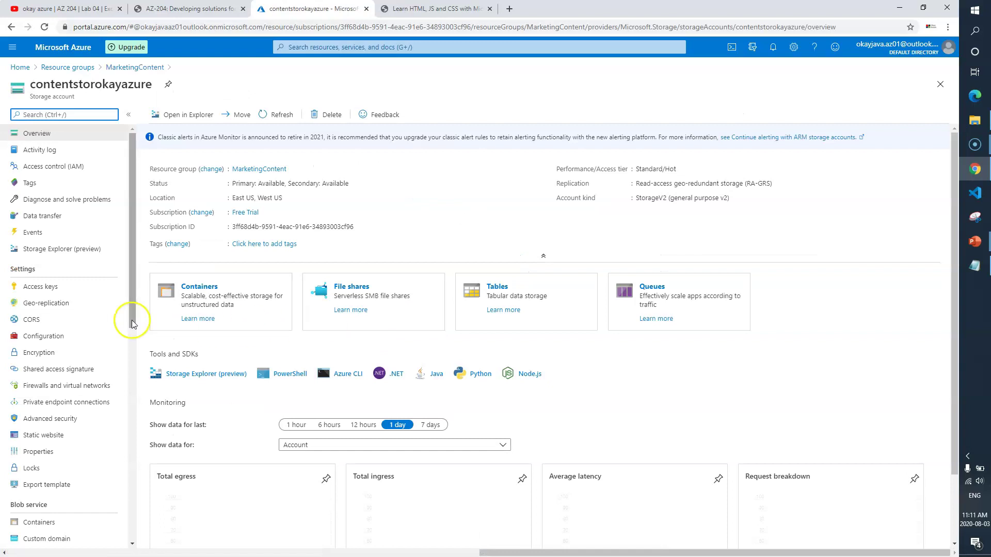
pyautogui.scroll(-4, 71, 330)
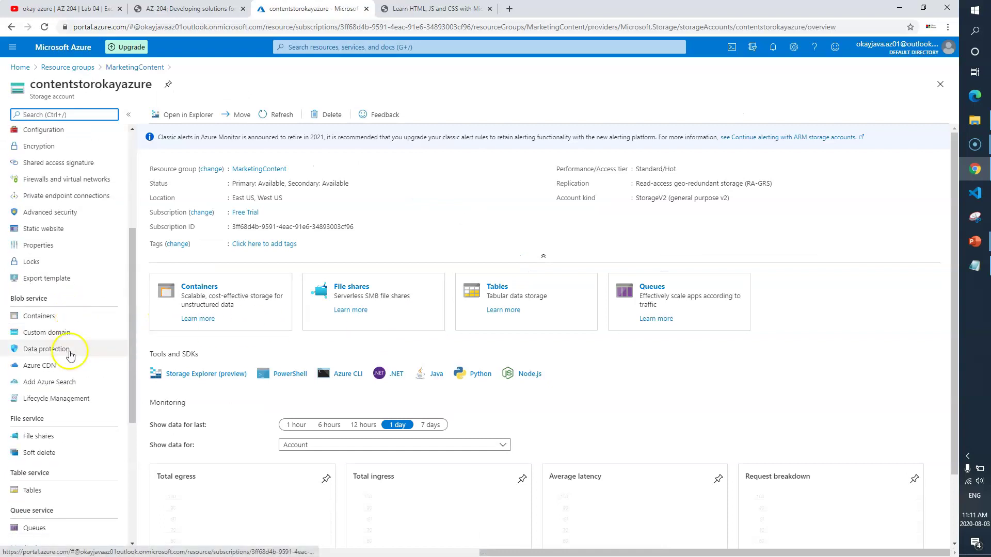
pyautogui.click(48, 316)
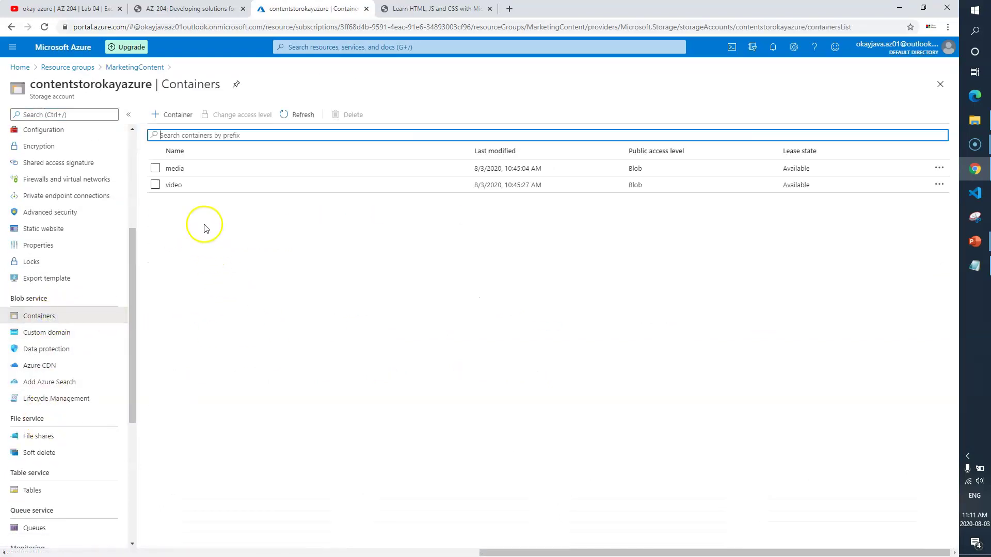
pyautogui.click(188, 168)
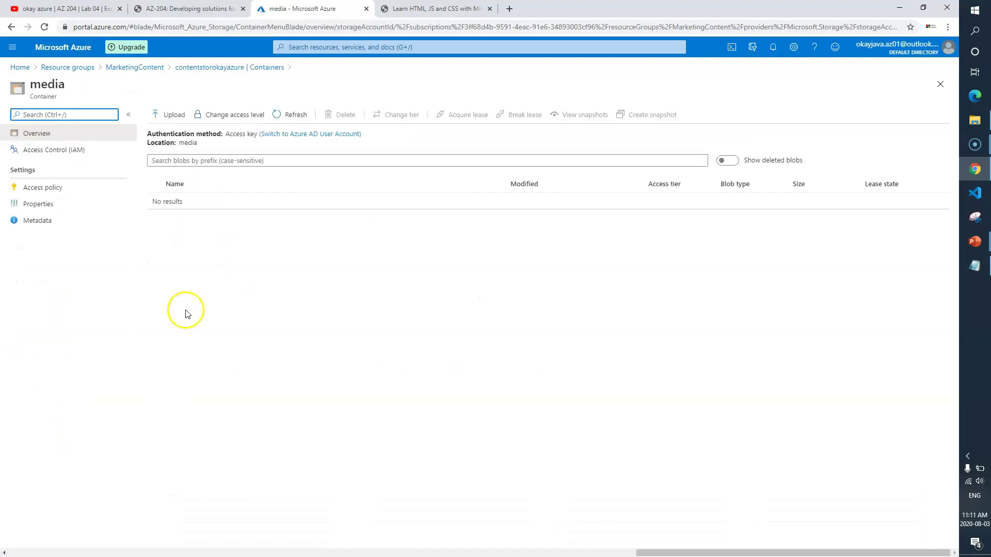
# - Start a blob upload in the media container and browse to the Labs\13\Starter folder for the source files
pyautogui.click(172, 115)
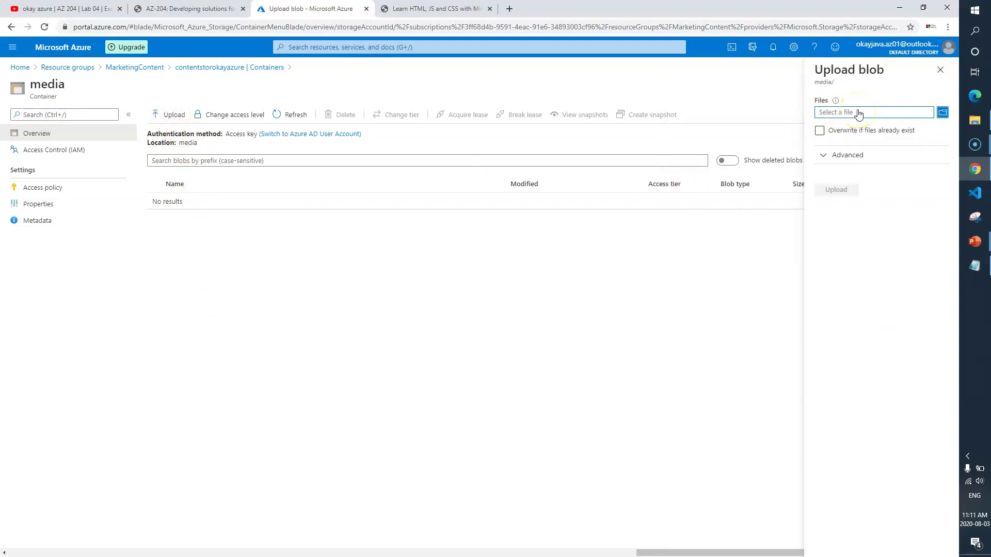
pyautogui.click(942, 113)
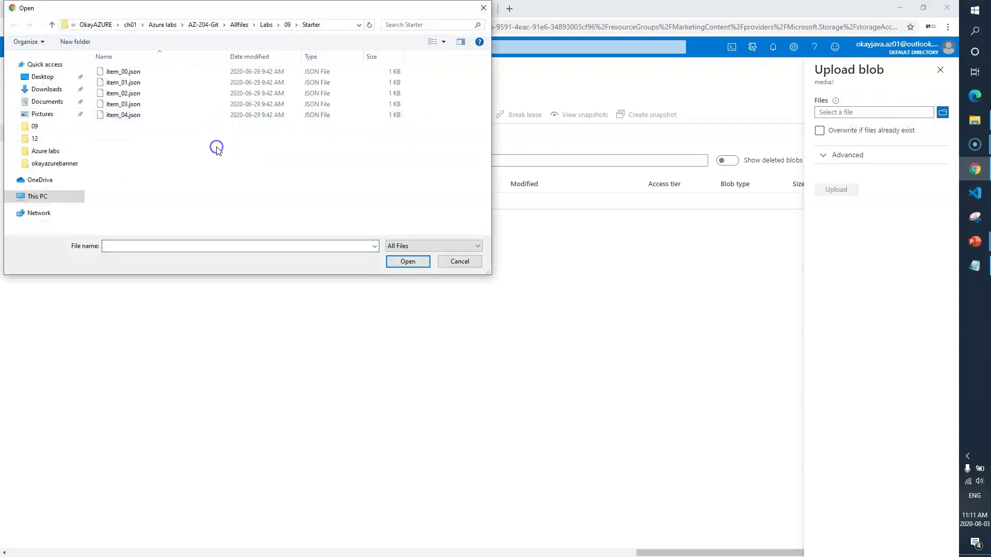
pyautogui.hotkey('alt', 'Up')
pyautogui.hotkey('alt', 'Up')
pyautogui.press('Down')
pyautogui.press('Down')
pyautogui.press('Down')
pyautogui.press('Down')
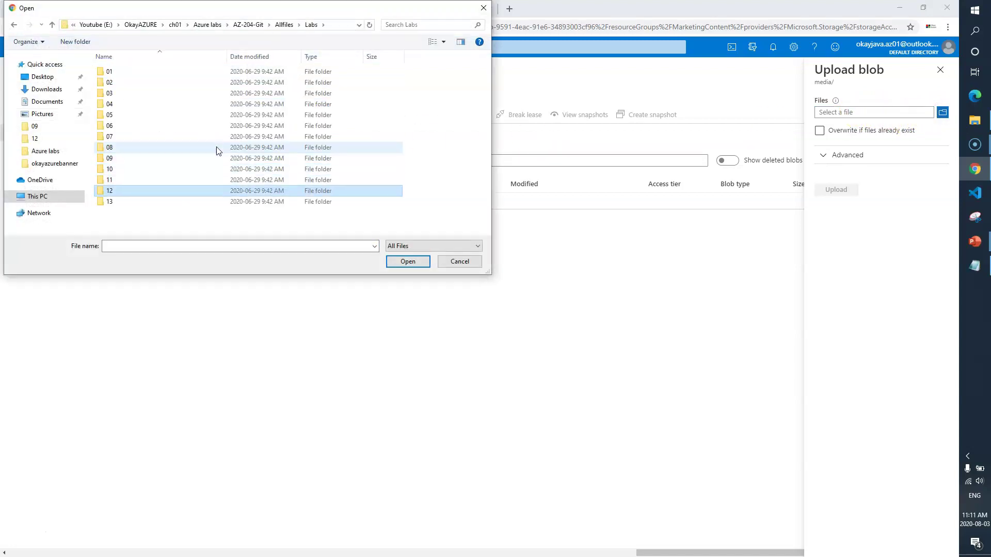
pyautogui.press('Return')
pyautogui.press('Return')
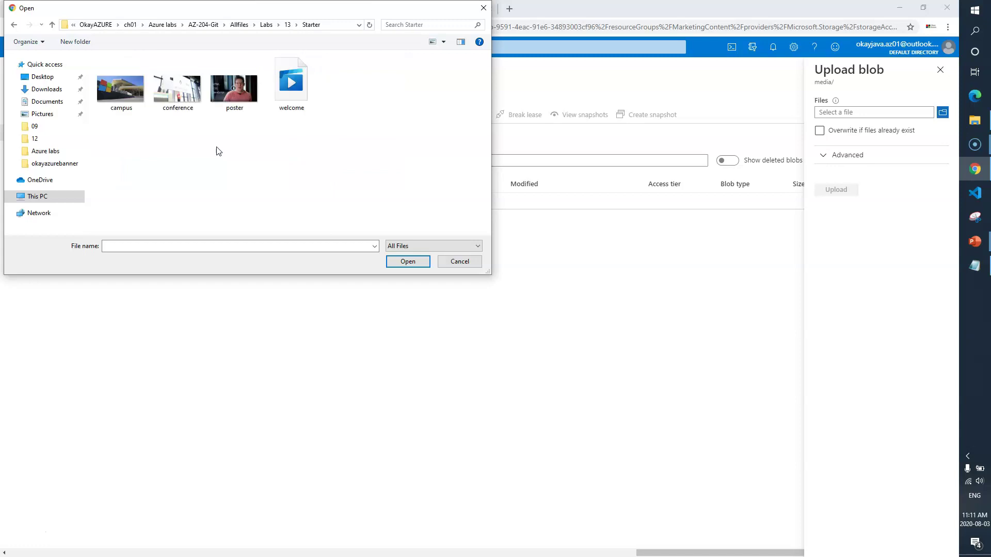
# - Upload campus, conference and poster to the media container with overwriting of existing files enabled, and close the upload pane
pyautogui.click(127, 98)
pyautogui.keyDown('ctrl'); pyautogui.click(171, 98); pyautogui.keyUp('ctrl')
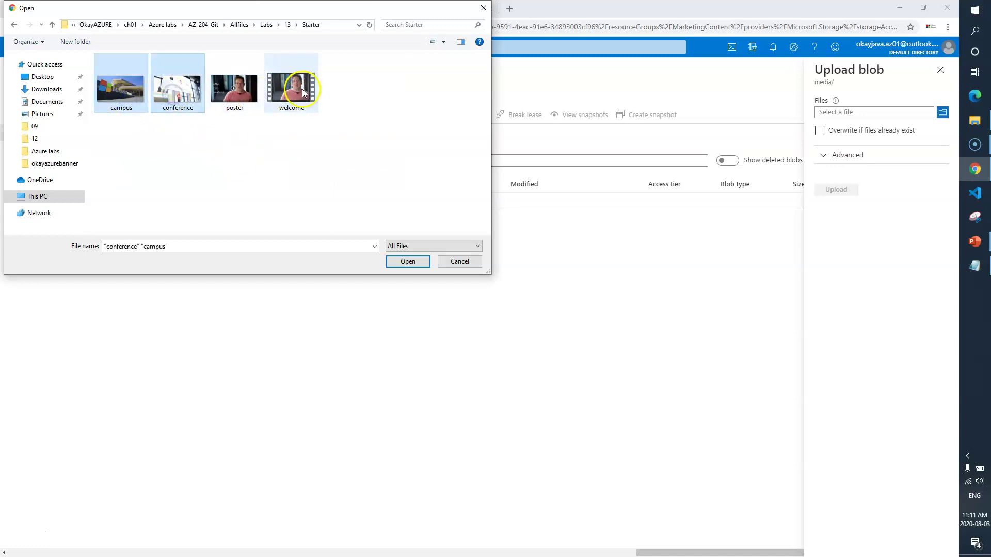
pyautogui.keyDown('ctrl'); pyautogui.click(229, 102); pyautogui.keyUp('ctrl')
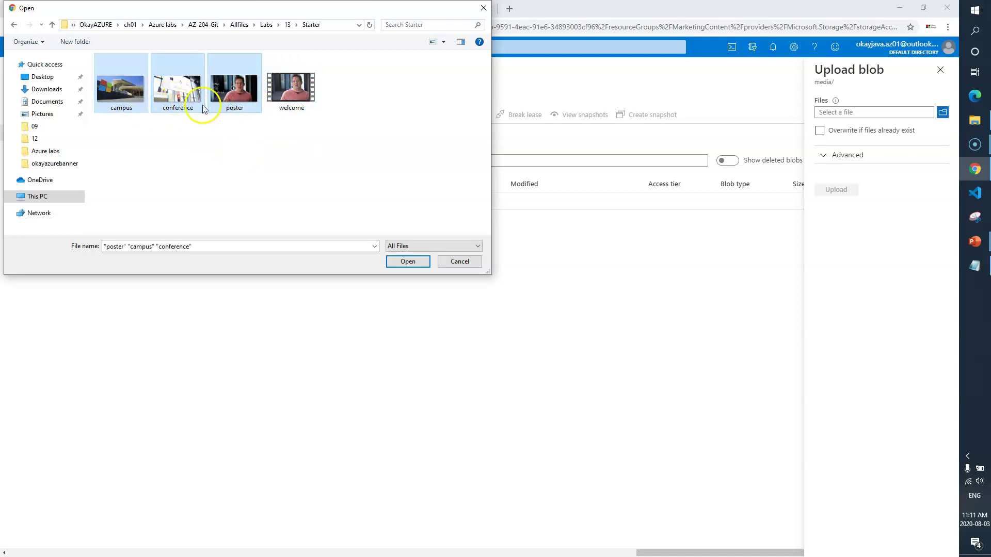
pyautogui.click(408, 262)
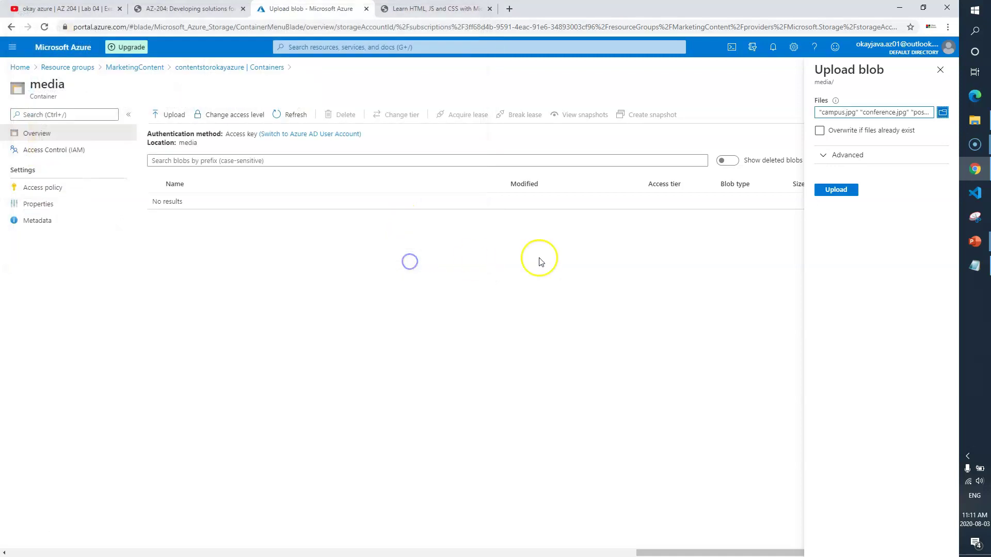
pyautogui.click(819, 131)
pyautogui.click(844, 189)
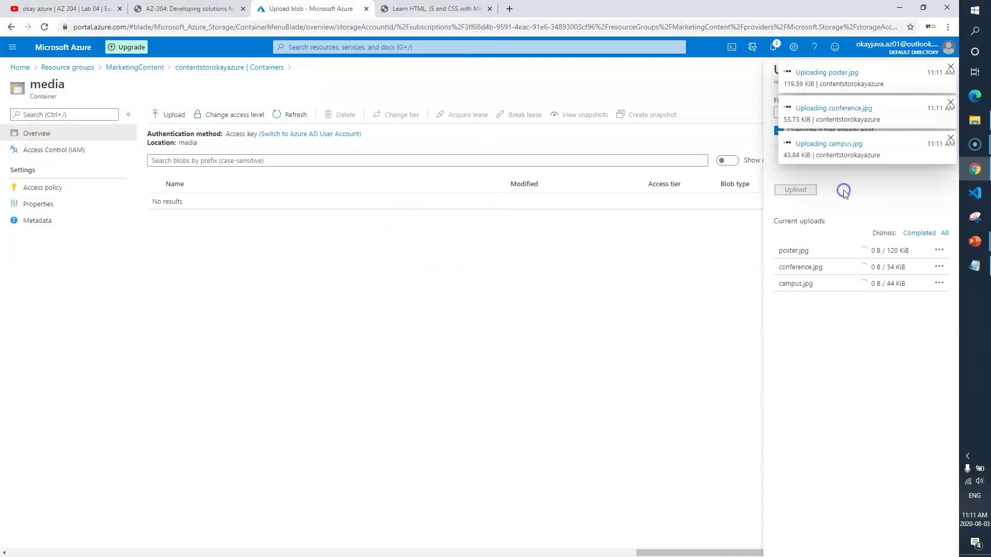
pyautogui.click(940, 70)
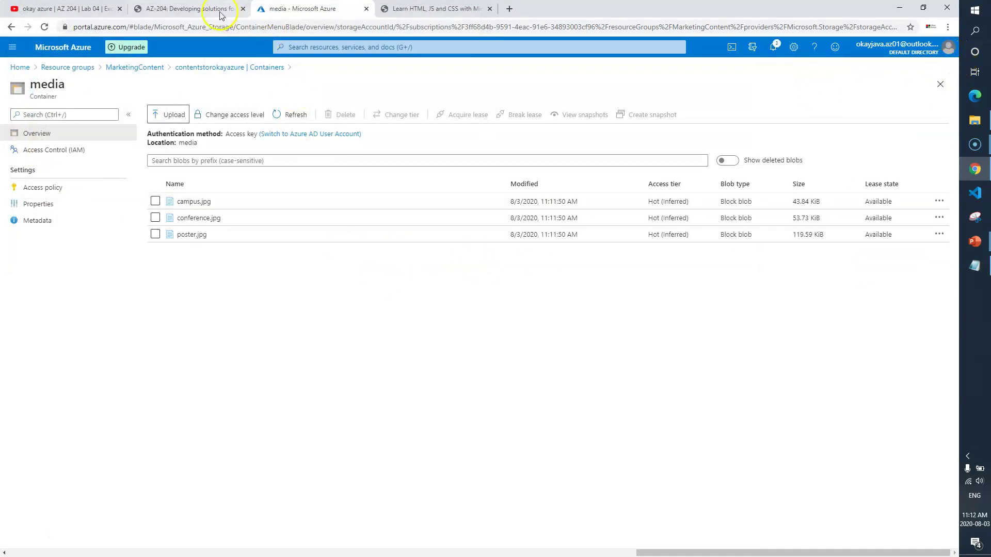
# - Read the lab's remaining Task 2 steps about recording the container URL and uploading to the video container
pyautogui.click(190, 9)
pyautogui.scroll(-5, 402, 297)
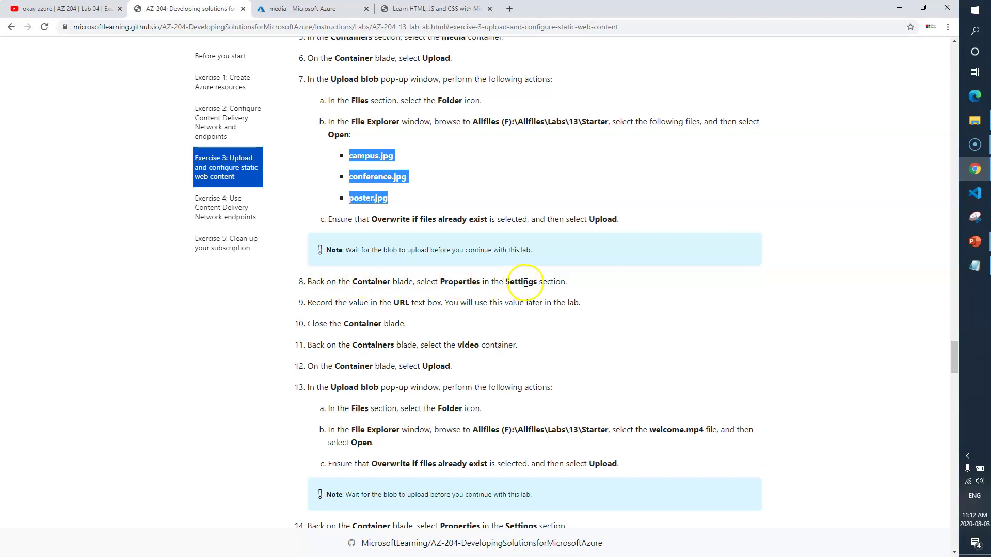
pyautogui.scroll(-1, 433, 309)
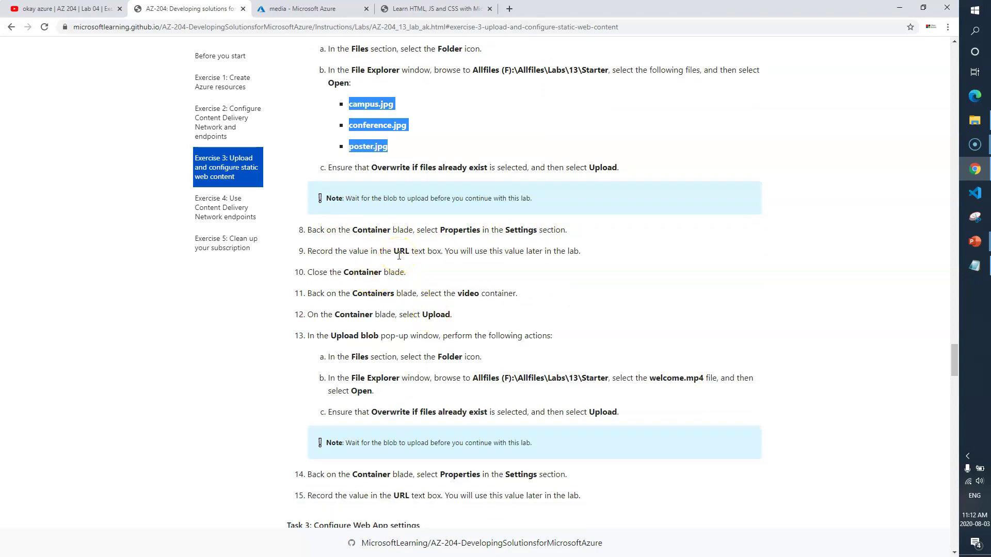
pyautogui.moveTo(526, 295); pyautogui.dragTo(425, 293)
pyautogui.click(407, 271)
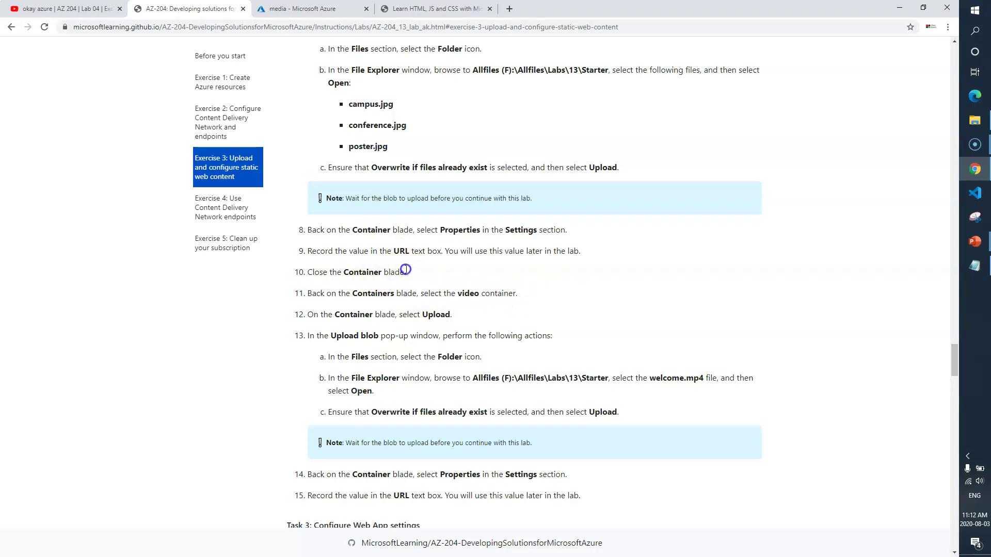
# - Return to the Azure portal, open the media container's properties and copy its URL
pyautogui.click(299, 9)
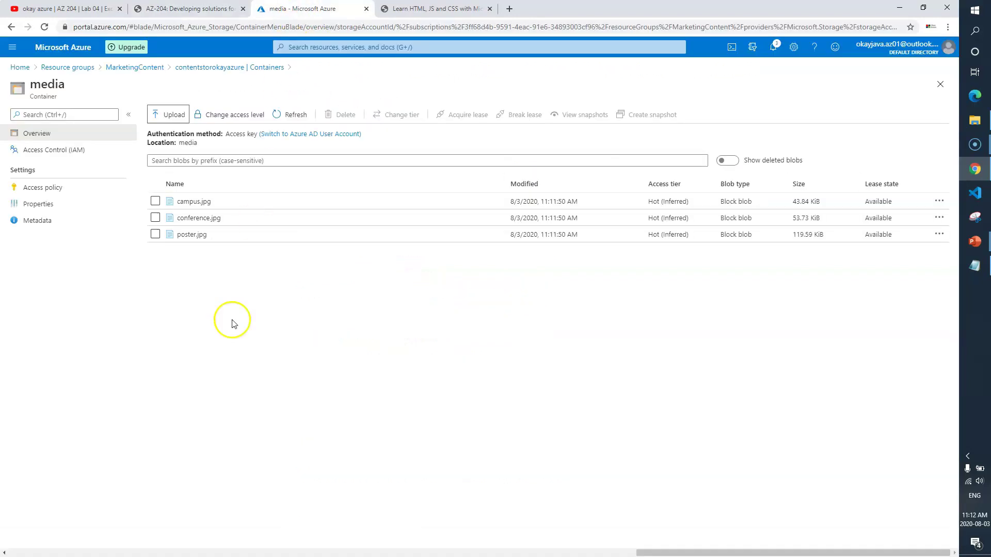
pyautogui.click(940, 85)
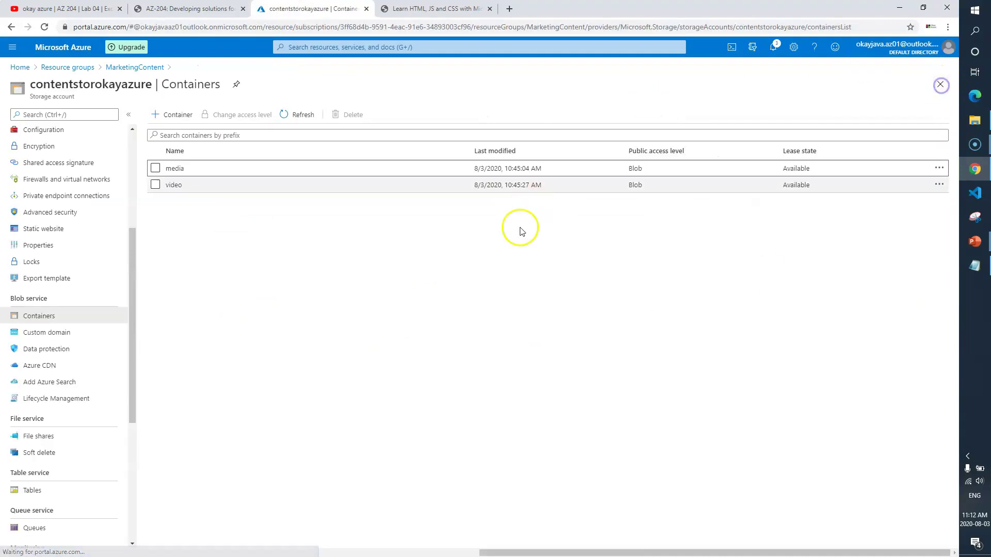
pyautogui.click(196, 169)
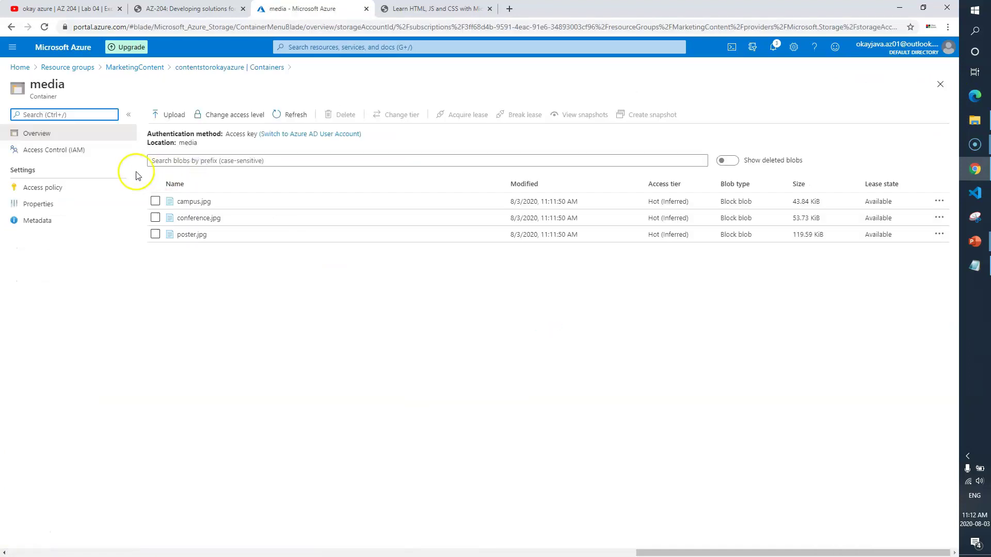
pyautogui.click(48, 203)
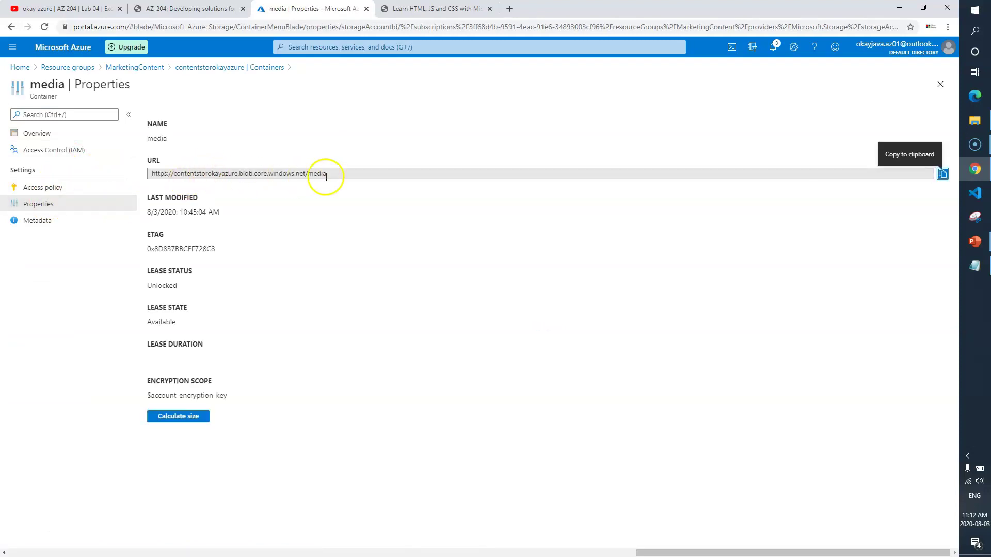
pyautogui.click(943, 175)
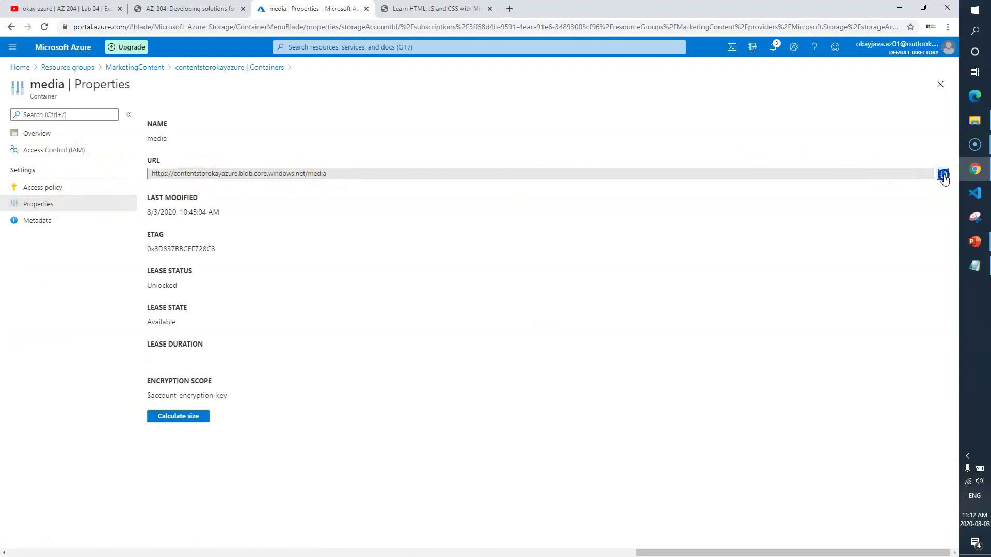
pyautogui.click(974, 266)
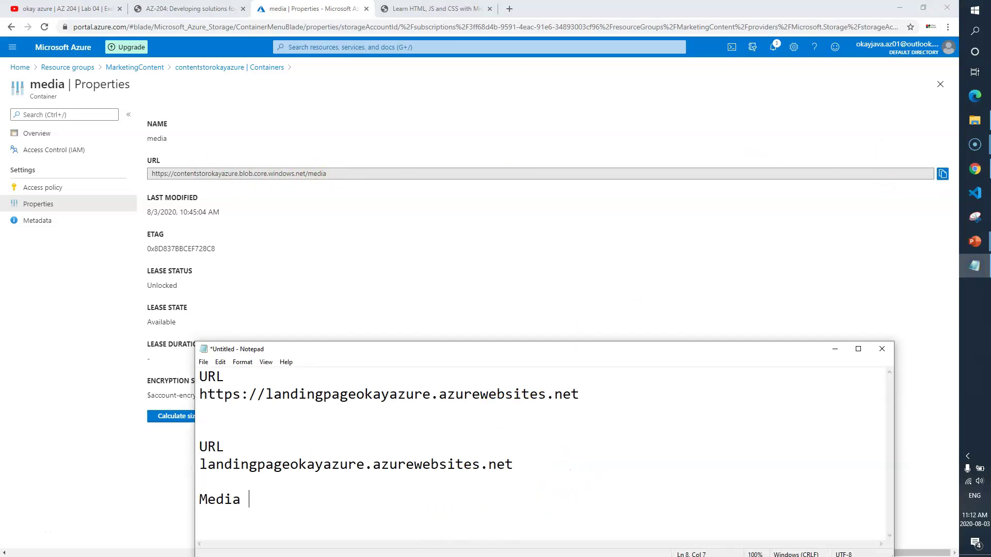
pyautogui.press('Return')
pyautogui.write('https://contentstorokayazure.blob.core.windows.net/media')
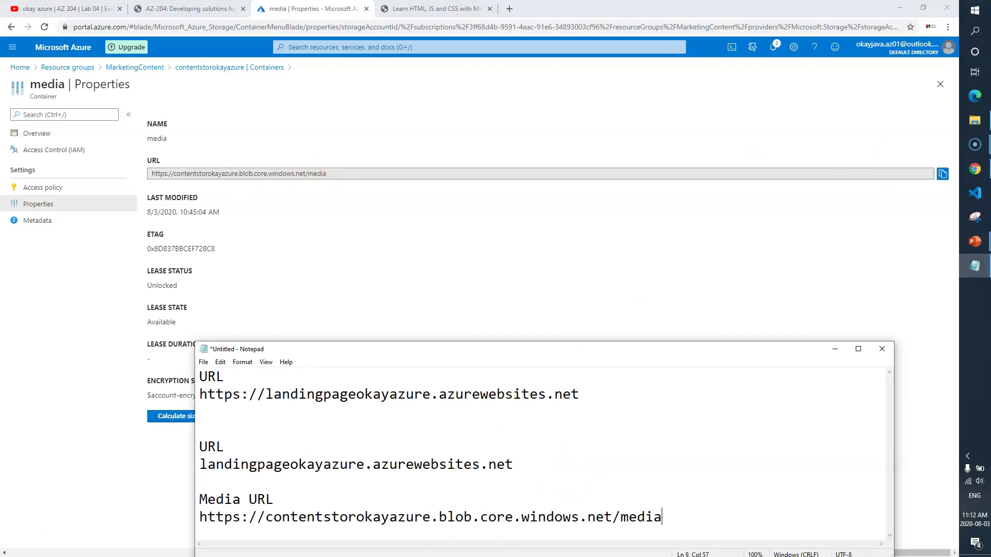
pyautogui.press('Return')
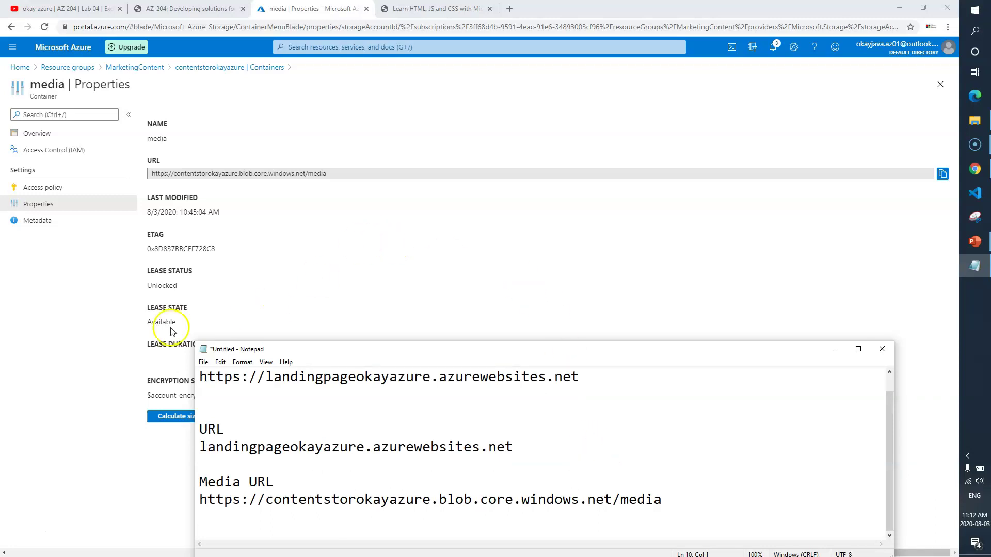
pyautogui.click(76, 319)
pyautogui.click(940, 84)
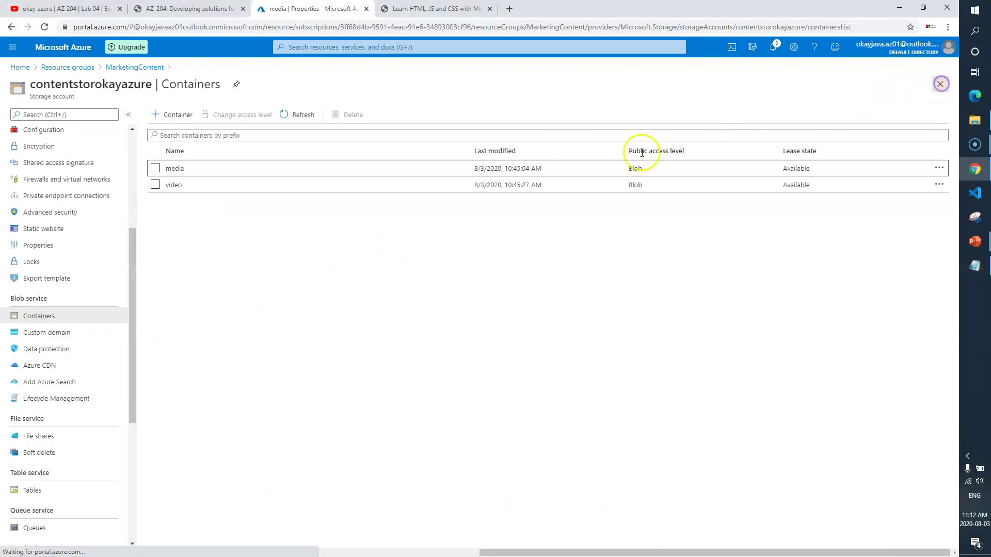
# - Read the lab's instructions for closing the media container and uploading welcome.mp4 to the video container
pyautogui.click(187, 9)
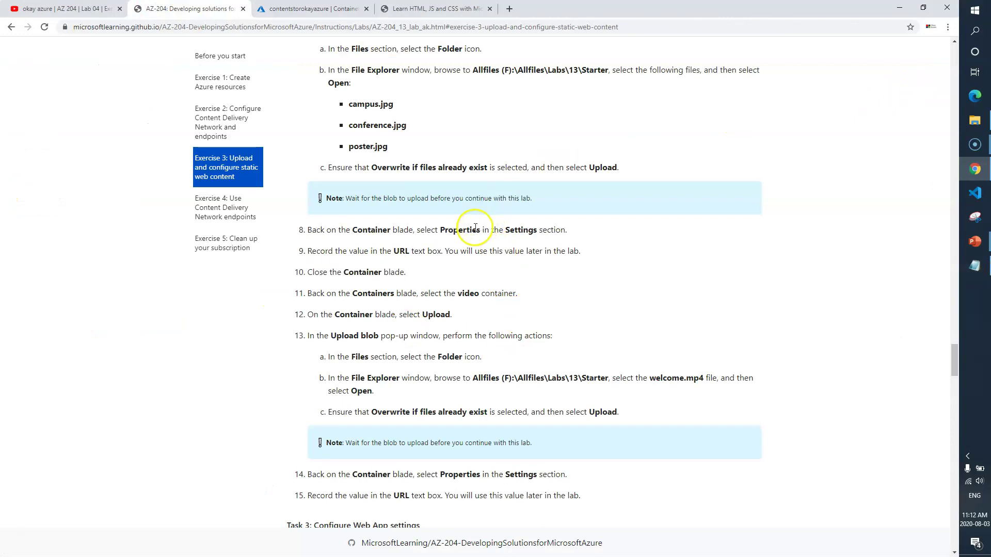
pyautogui.moveTo(347, 251); pyautogui.dragTo(389, 274)
pyautogui.click(439, 292)
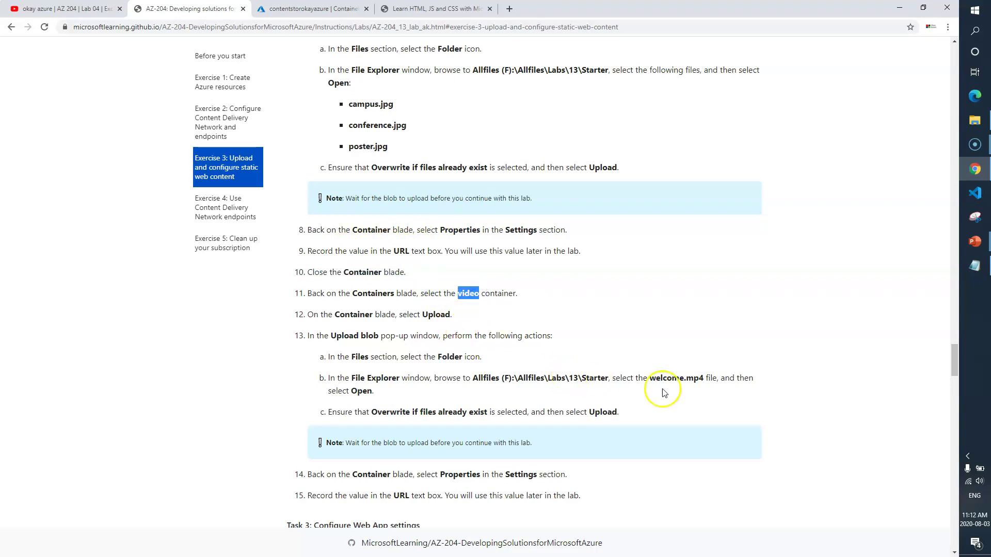
pyautogui.click(649, 377)
pyautogui.moveTo(649, 377); pyautogui.dragTo(702, 378)
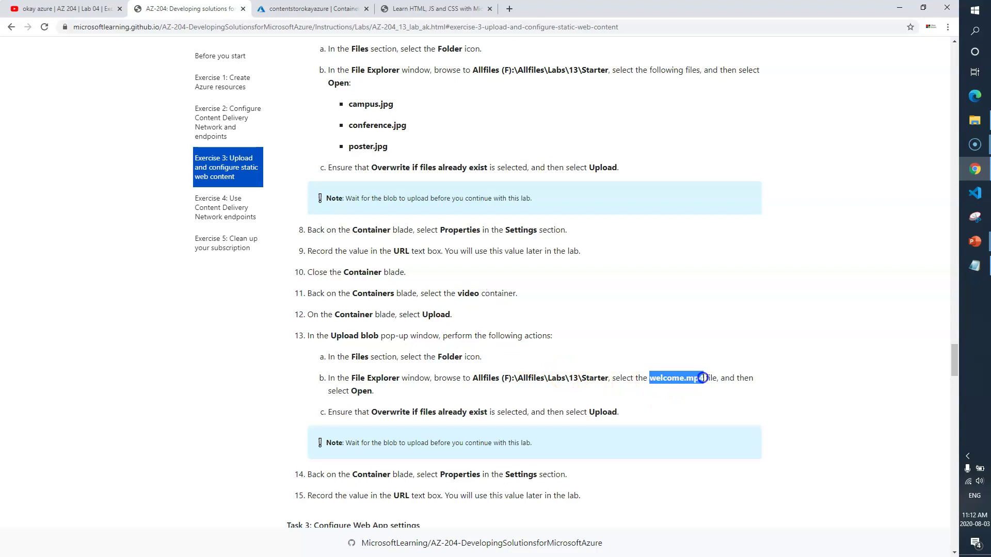
pyautogui.moveTo(551, 376); pyautogui.dragTo(579, 376)
pyautogui.click(628, 330)
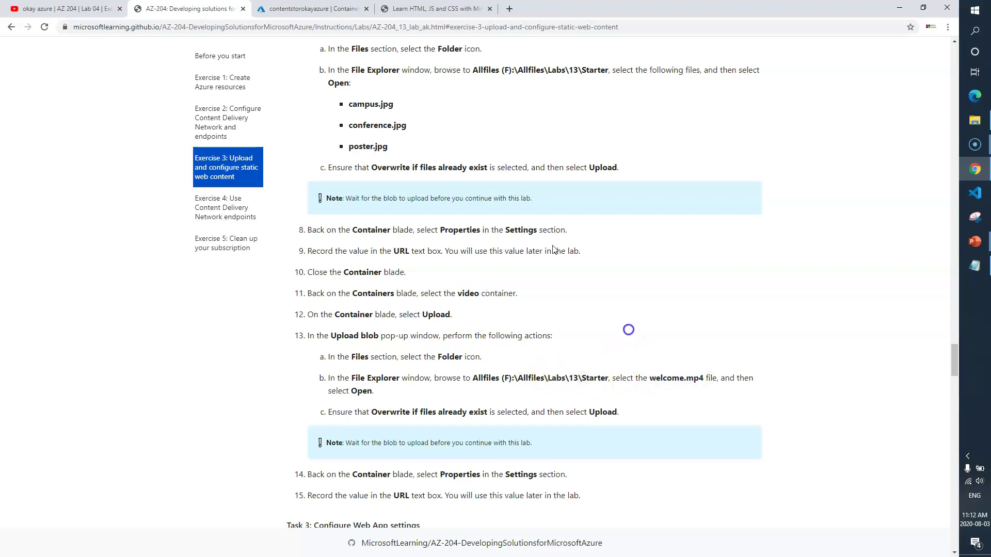
# - Upload welcome.mp4 from the Labs\13\Starter folder to the video container with overwriting of existing files enabled, and close the upload pane
pyautogui.click(277, 16)
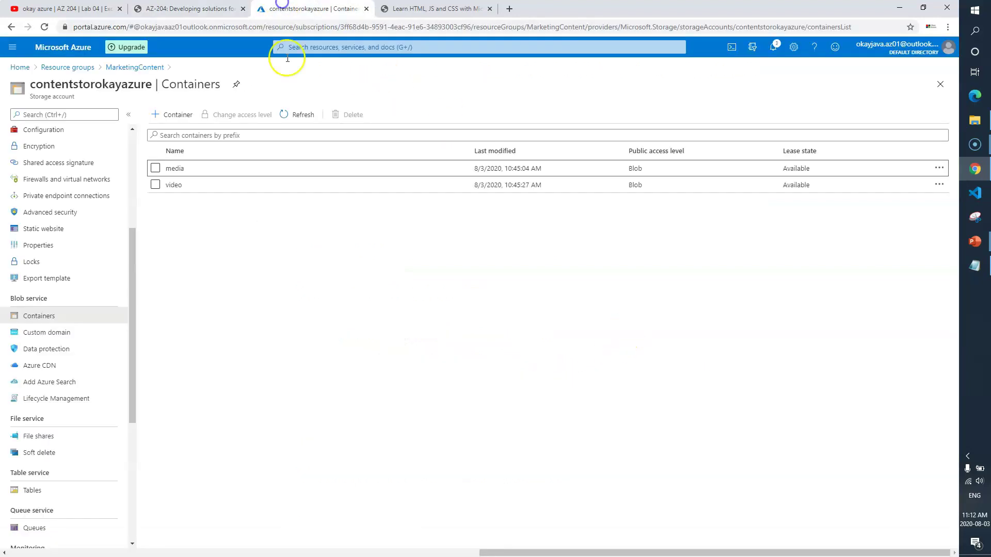
pyautogui.click(197, 189)
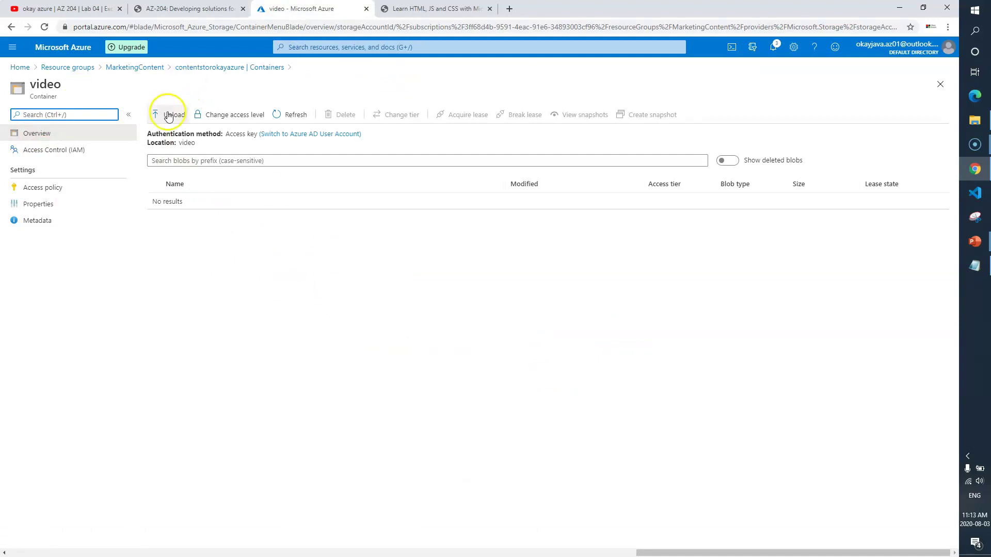
pyautogui.click(171, 115)
pyautogui.click(942, 112)
pyautogui.click(290, 101)
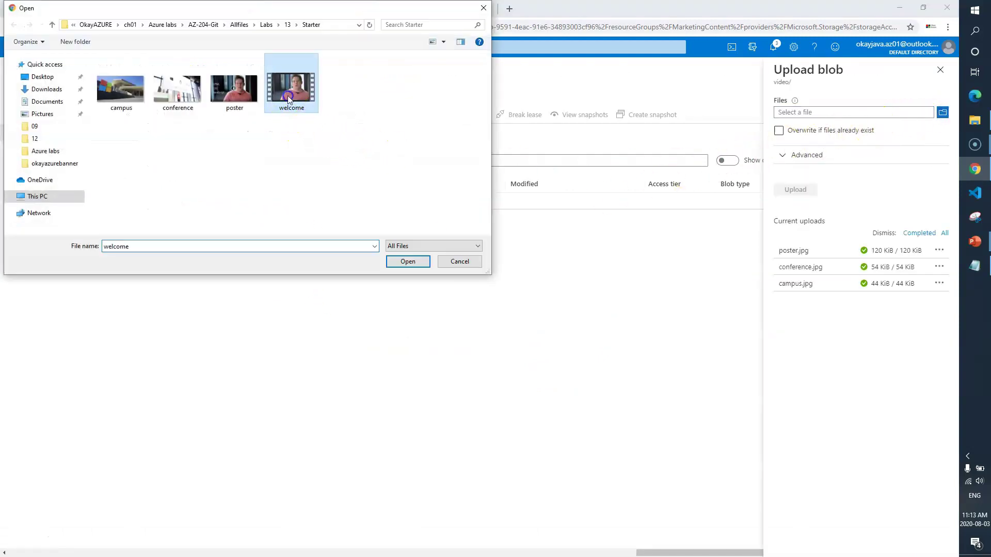
pyautogui.click(408, 261)
pyautogui.click(791, 130)
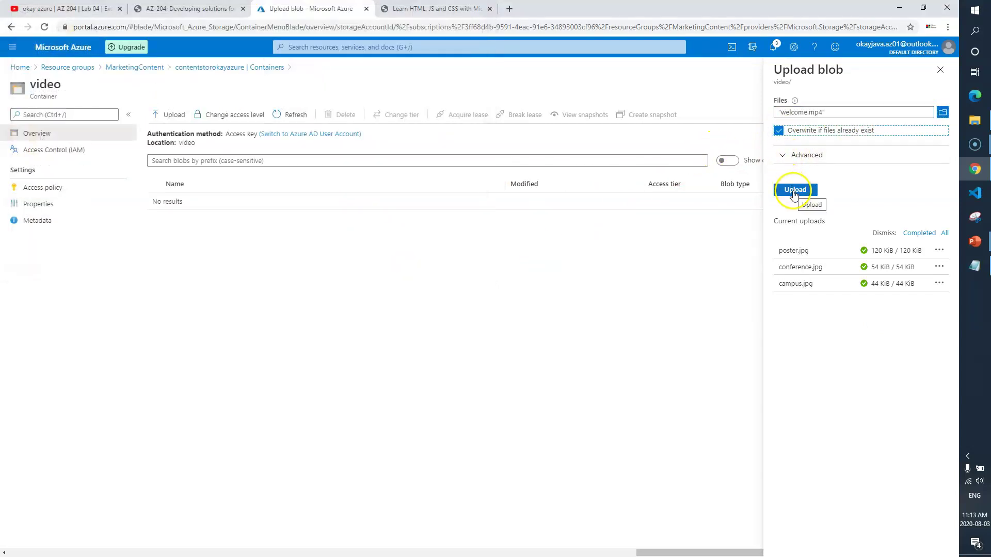
pyautogui.click(793, 192)
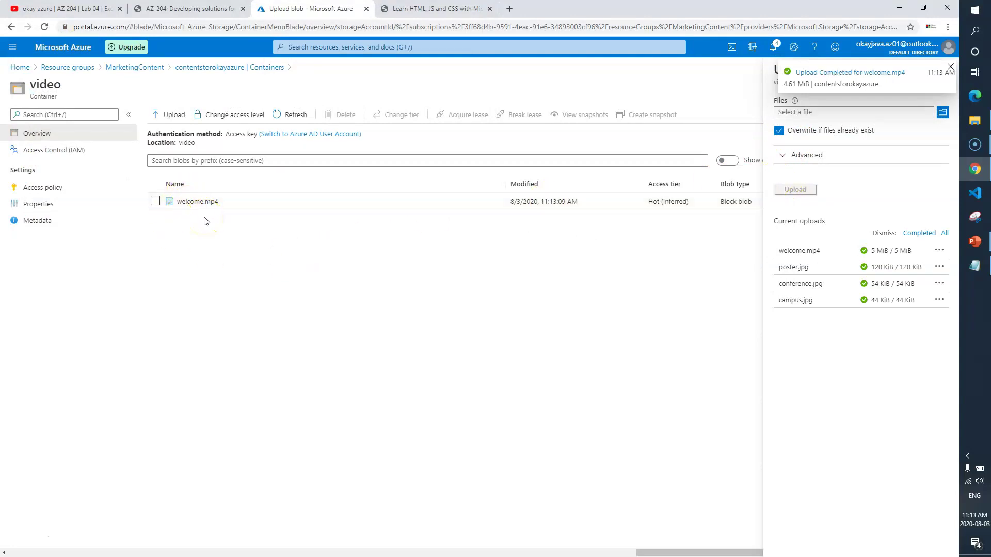
pyautogui.click(950, 67)
pyautogui.click(940, 70)
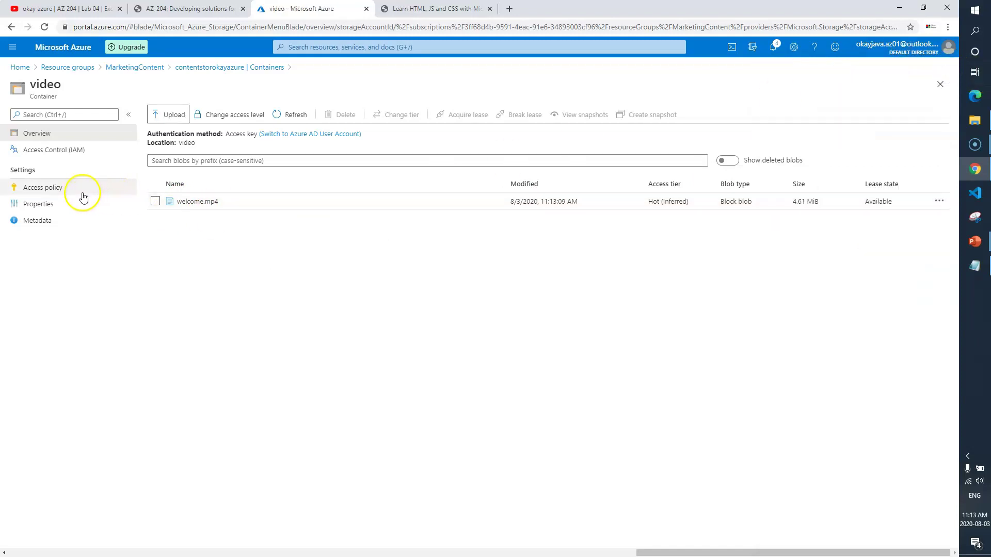
# - Copy the video container's URL from its properties, record it under a "Video URL" heading in Notepad, and close the container in the portal
pyautogui.click(60, 203)
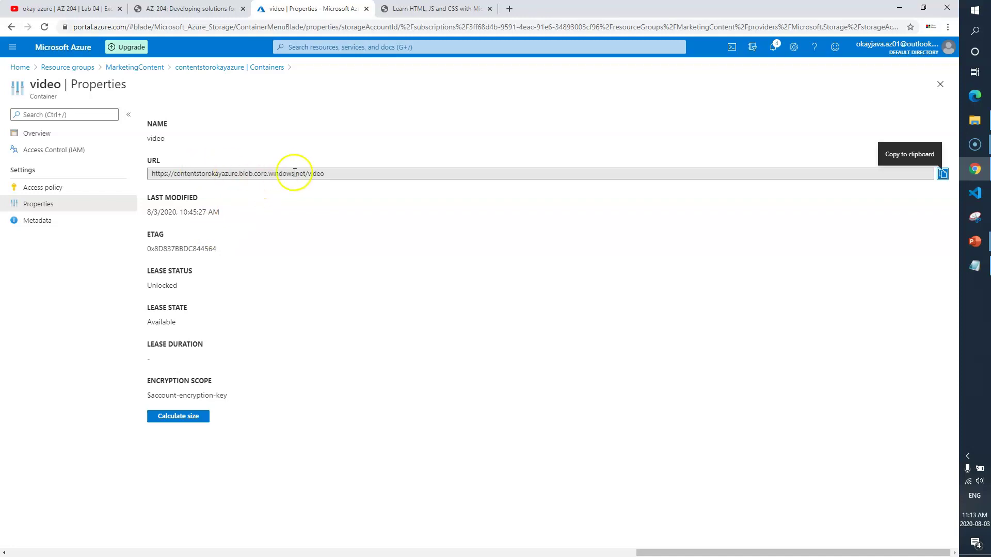
pyautogui.click(942, 174)
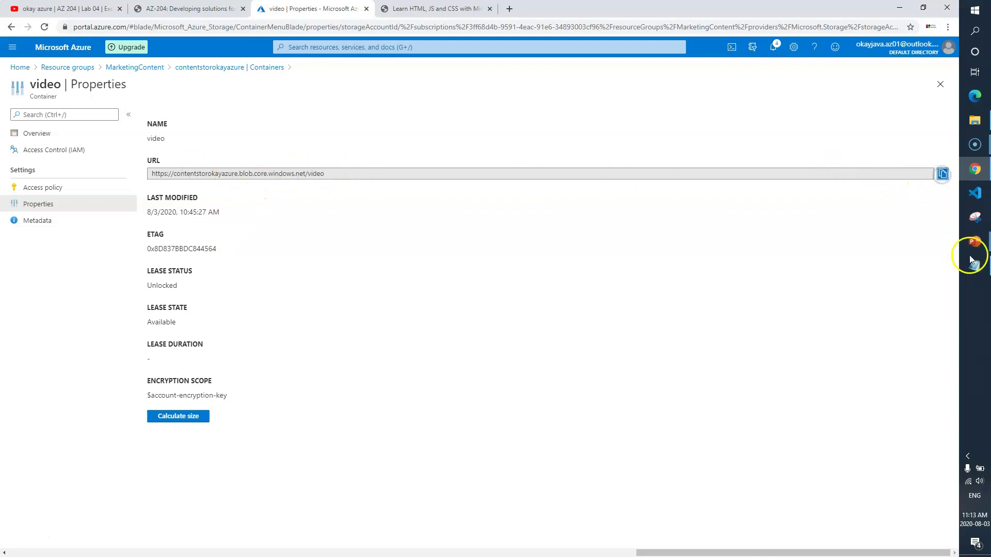
pyautogui.click(974, 266)
pyautogui.press('Return')
pyautogui.write('V')
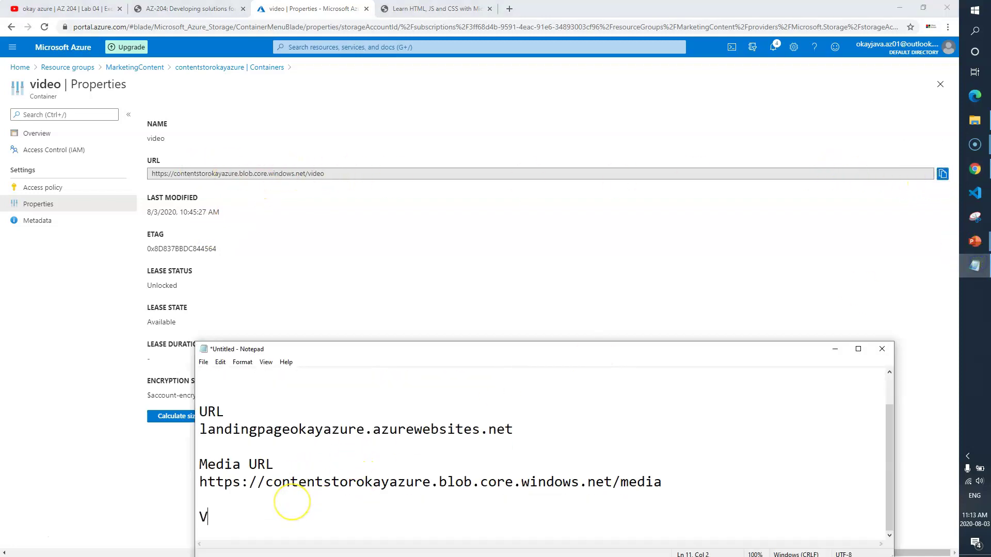
pyautogui.write('ideo URL')
pyautogui.press('Return')
pyautogui.hotkey('ctrl', 'v')
pyautogui.press('Return')
pyautogui.press('Return')
pyautogui.click(974, 144)
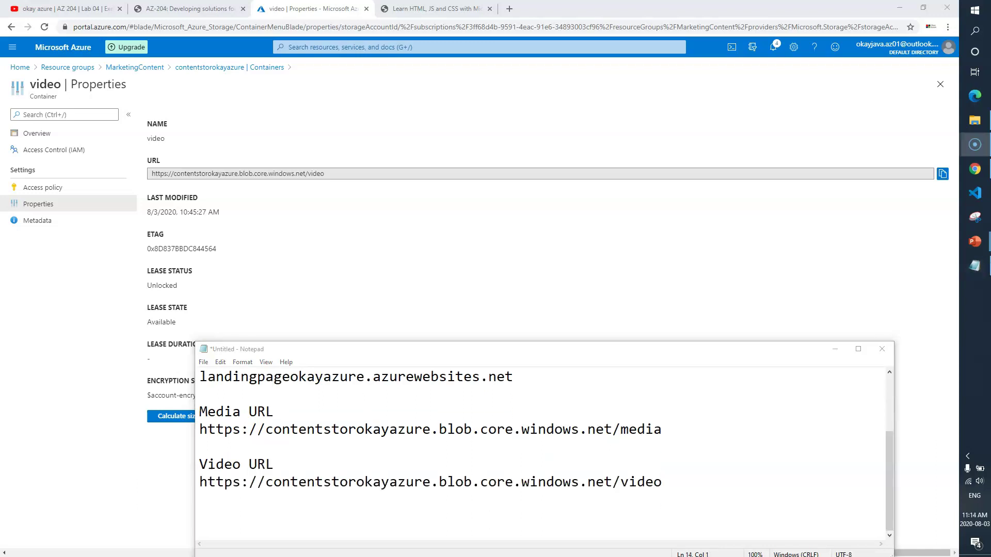
pyautogui.click(542, 103)
pyautogui.click(940, 84)
# - Review the remaining Task 2 steps in the lab and read how Task 3 configures the web app settings
pyautogui.click(179, 8)
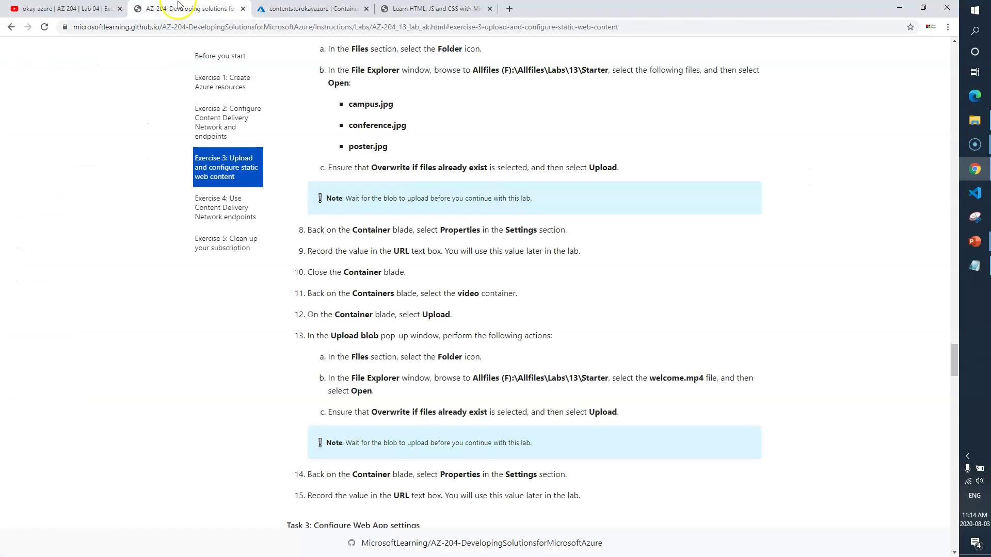
pyautogui.scroll(-1, 607, 345)
pyautogui.moveTo(328, 360); pyautogui.dragTo(510, 360)
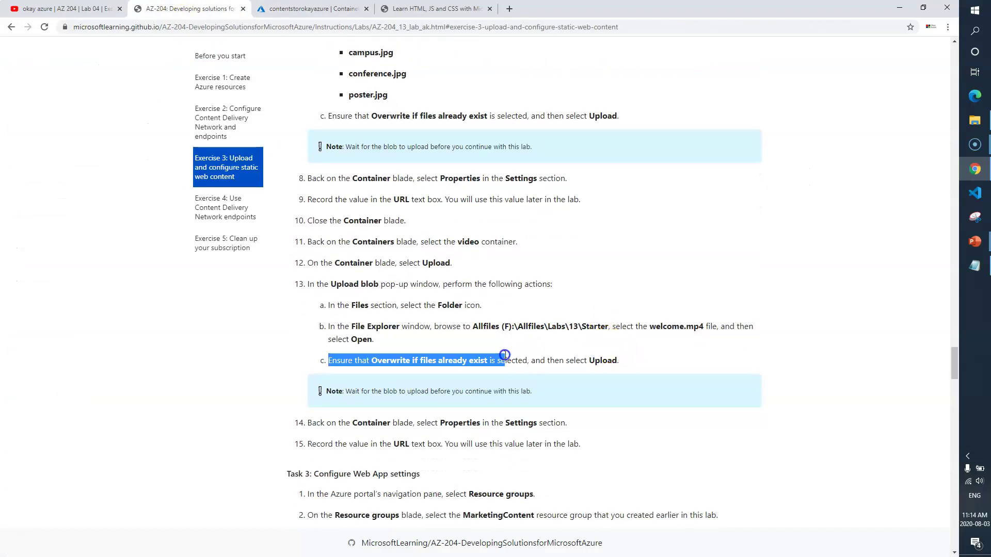
pyautogui.moveTo(581, 443); pyautogui.dragTo(312, 443)
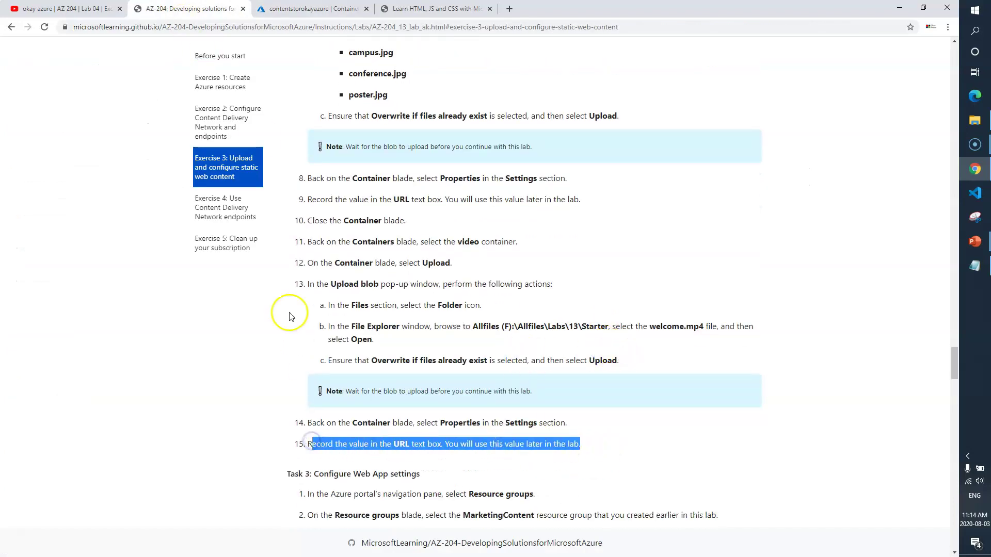
pyautogui.scroll(-3, 310, 467)
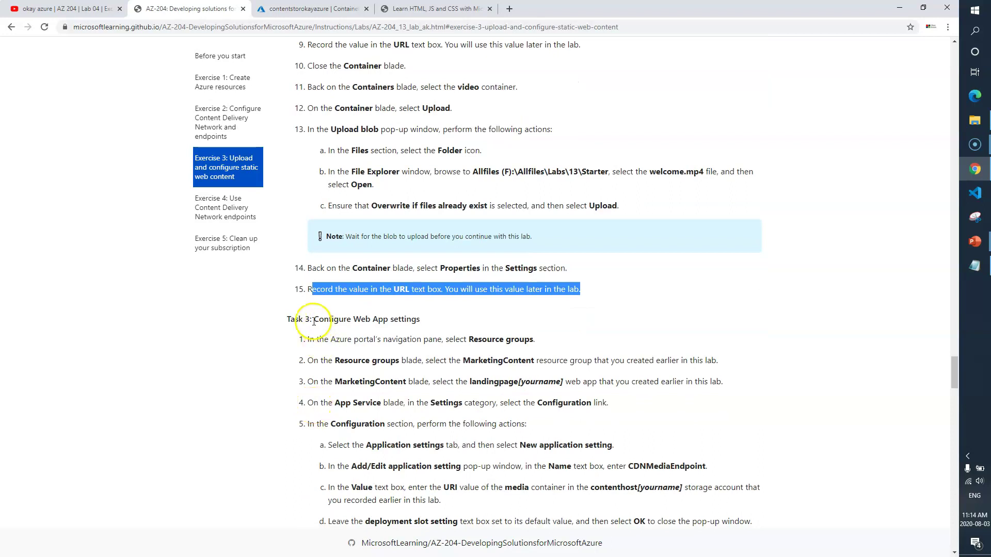
pyautogui.moveTo(428, 321); pyautogui.dragTo(368, 321)
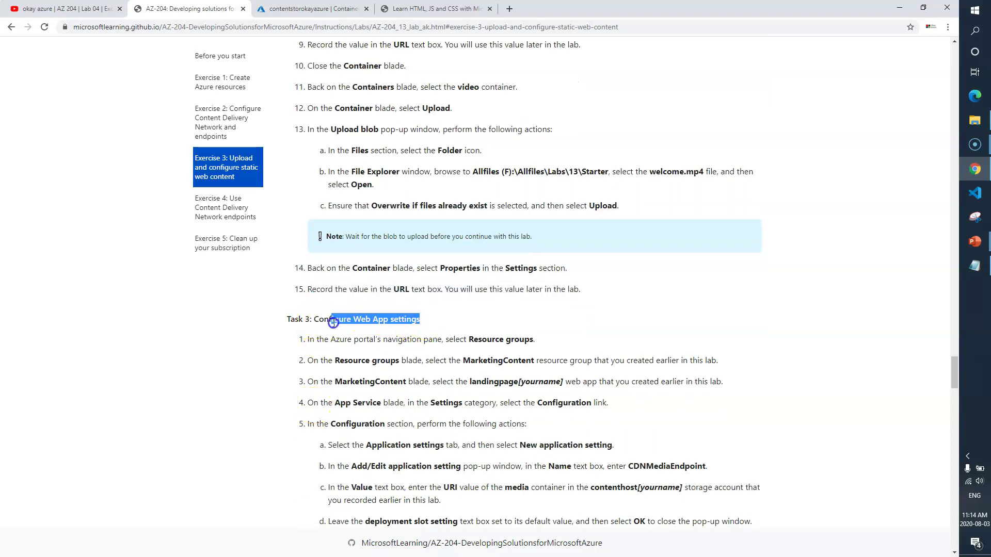
pyautogui.scroll(-2, 383, 356)
pyautogui.click(472, 278)
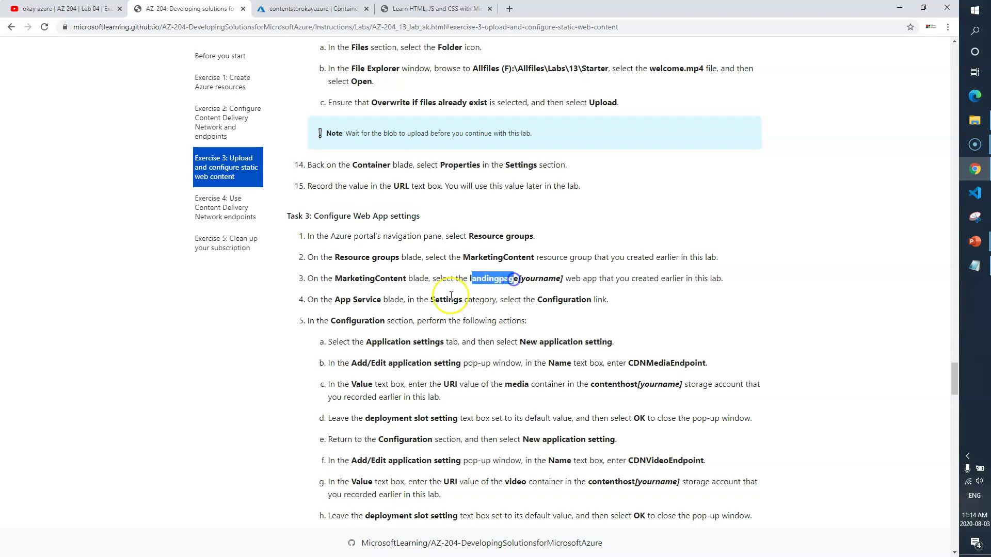
pyautogui.click(541, 299)
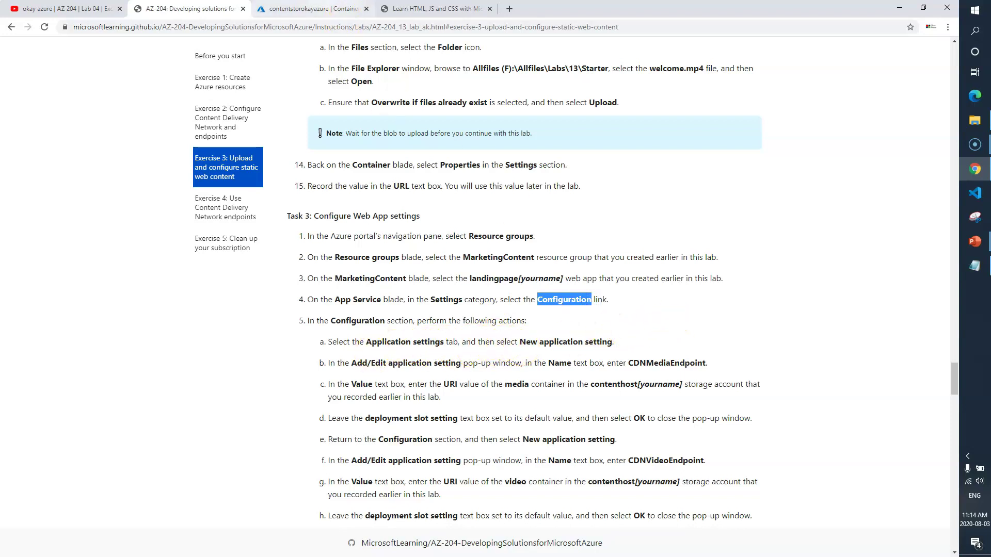
# - Return to the Azure portal and open the Configuration settings of the landingpageokayazure app service in the MarketingContent resource group
pyautogui.click(320, 9)
pyautogui.click(940, 85)
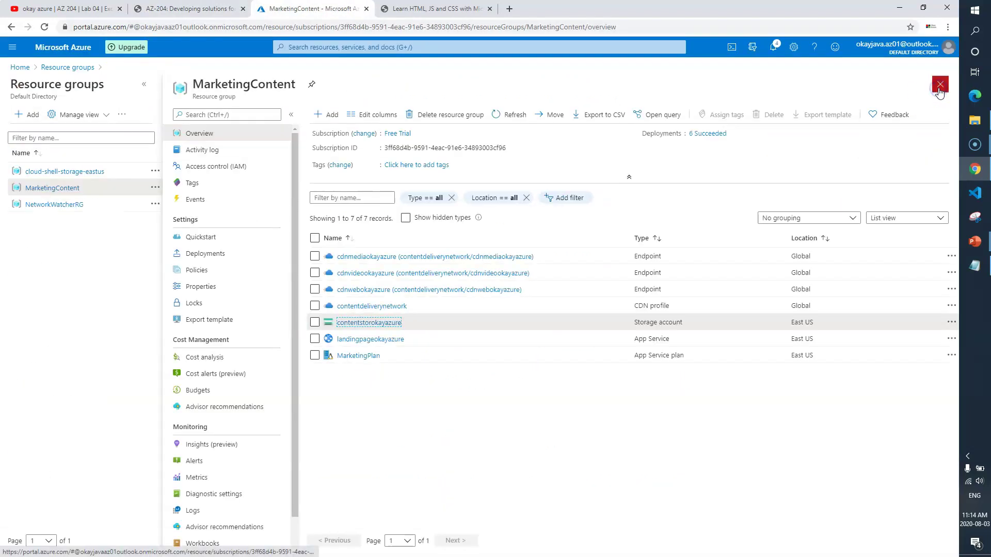
pyautogui.moveTo(684, 338); pyautogui.dragTo(595, 345)
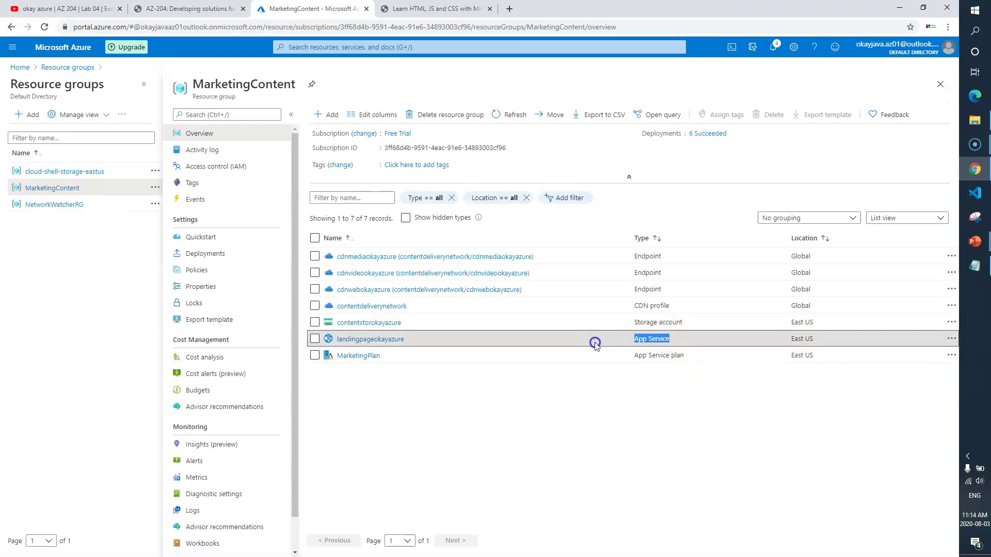
pyautogui.click(377, 338)
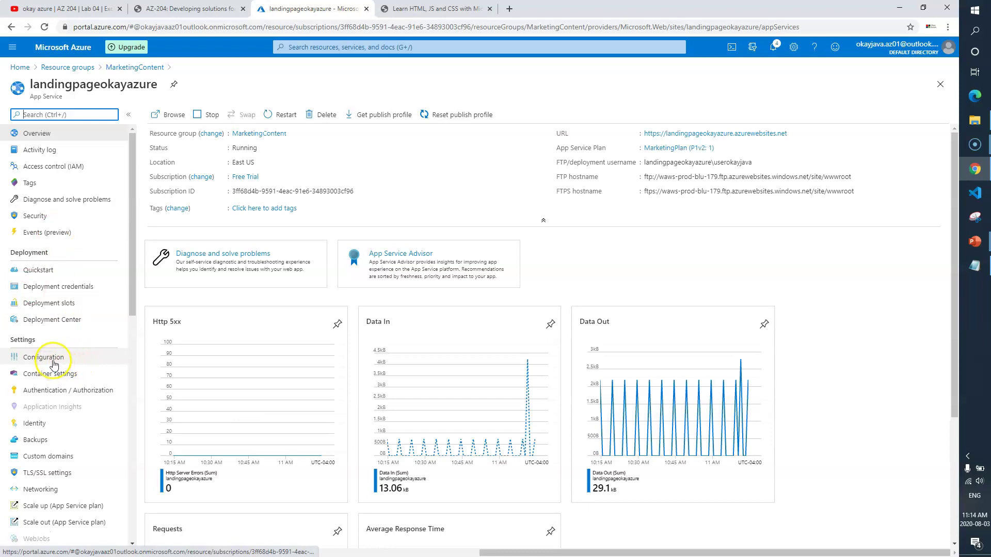
pyautogui.click(54, 361)
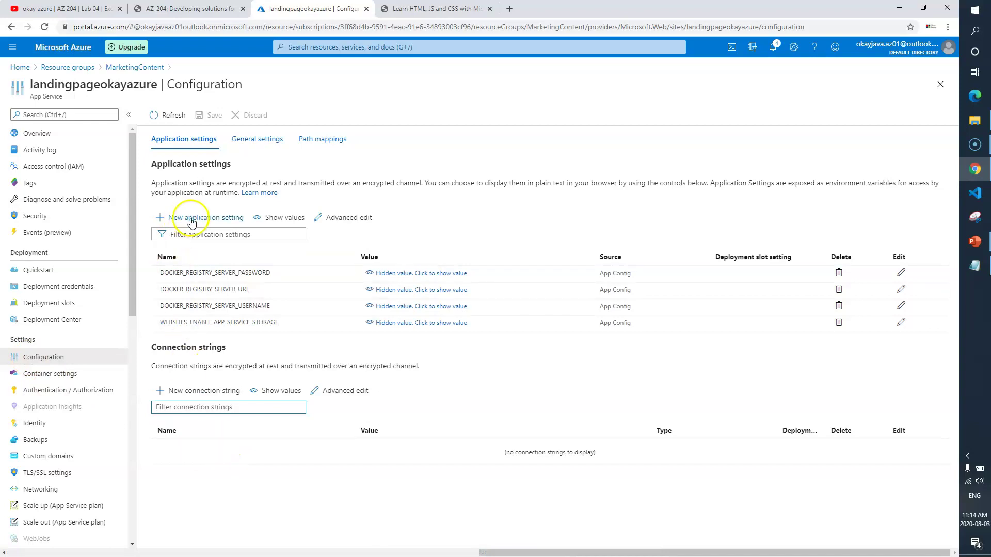
# - Read the lab's Task 3 instructions for adding the CDNMediaEndpoint and CDNVideoEndpoint application settings
pyautogui.click(194, 8)
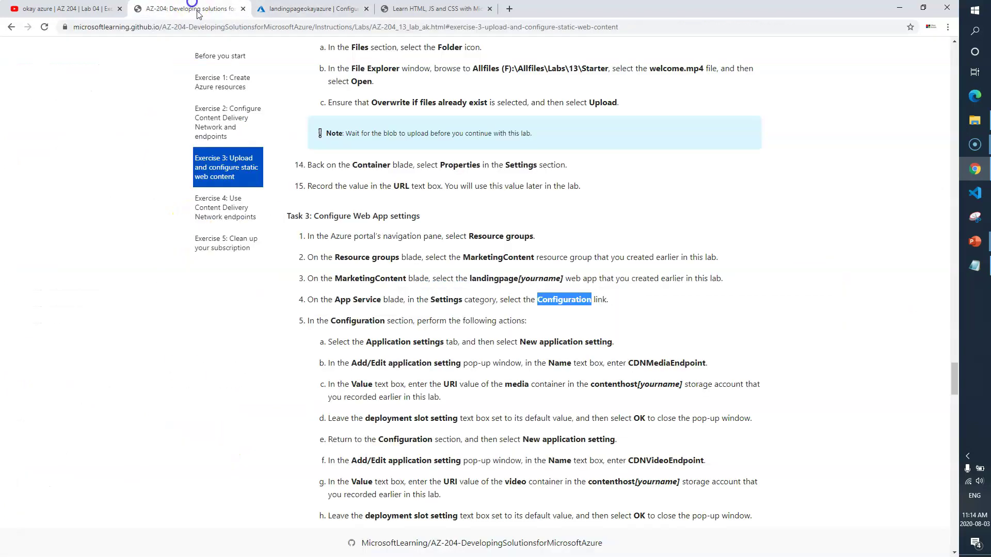
pyautogui.scroll(-1, 422, 372)
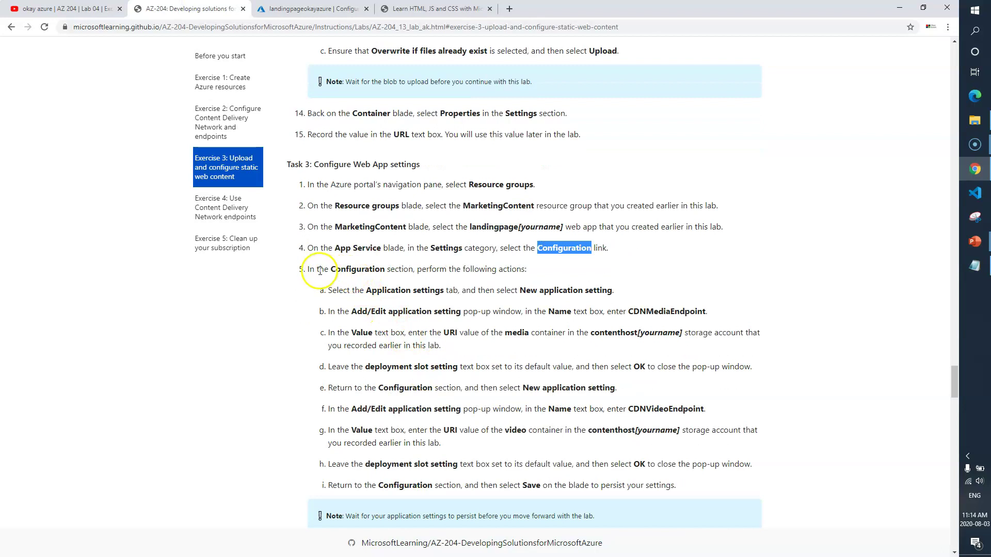
pyautogui.moveTo(517, 290); pyautogui.dragTo(618, 298)
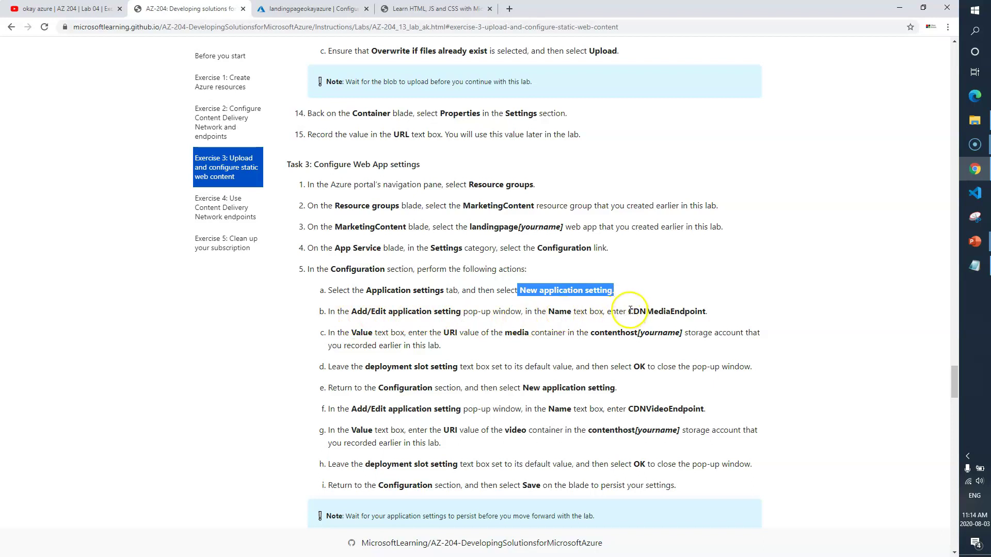
pyautogui.moveTo(629, 311); pyautogui.dragTo(650, 310)
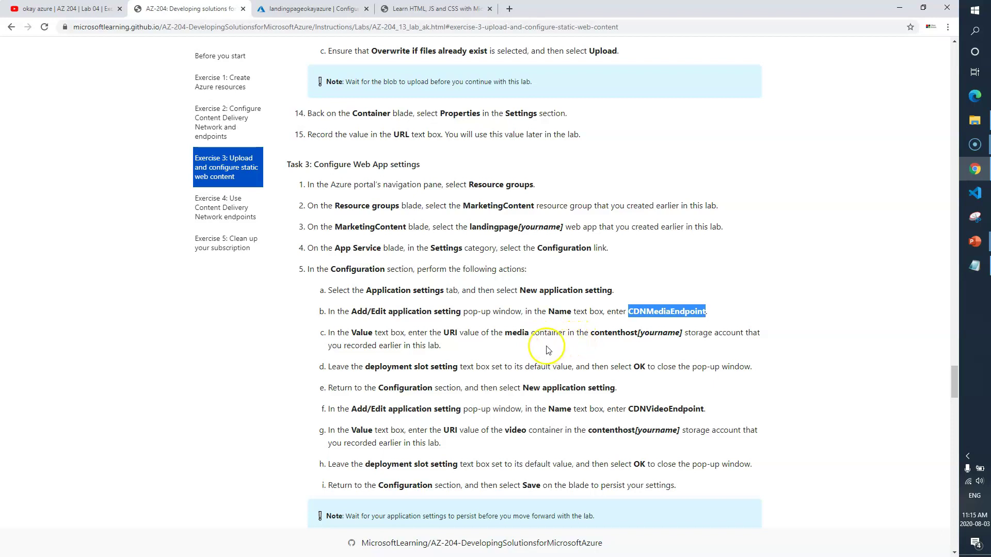
pyautogui.moveTo(349, 367); pyautogui.dragTo(598, 398)
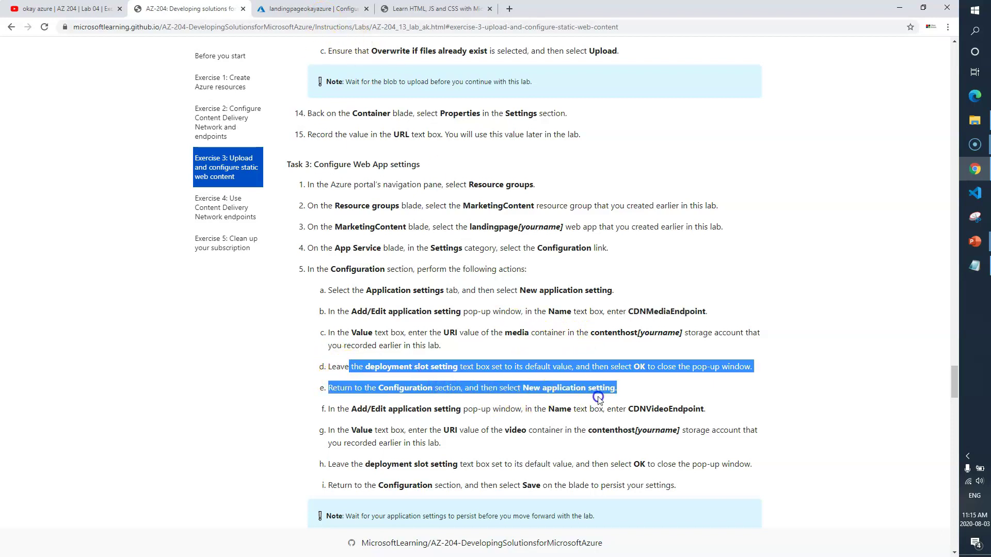
pyautogui.moveTo(706, 409); pyautogui.dragTo(637, 413)
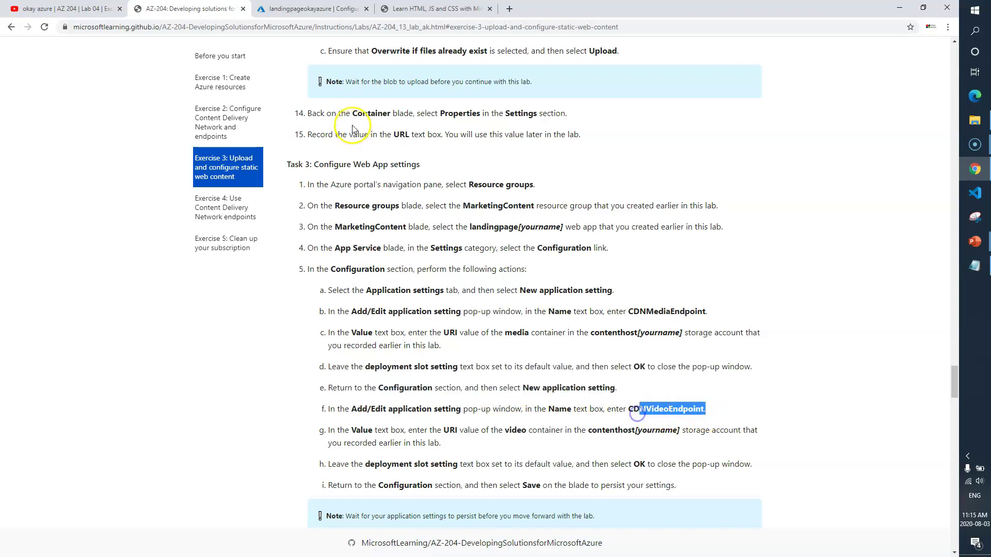
# - Add an application setting CDNMediaEndpoint to the web app in the Azure portal, with the media URL copied from Notepad as its value
pyautogui.click(312, 8)
pyautogui.click(206, 217)
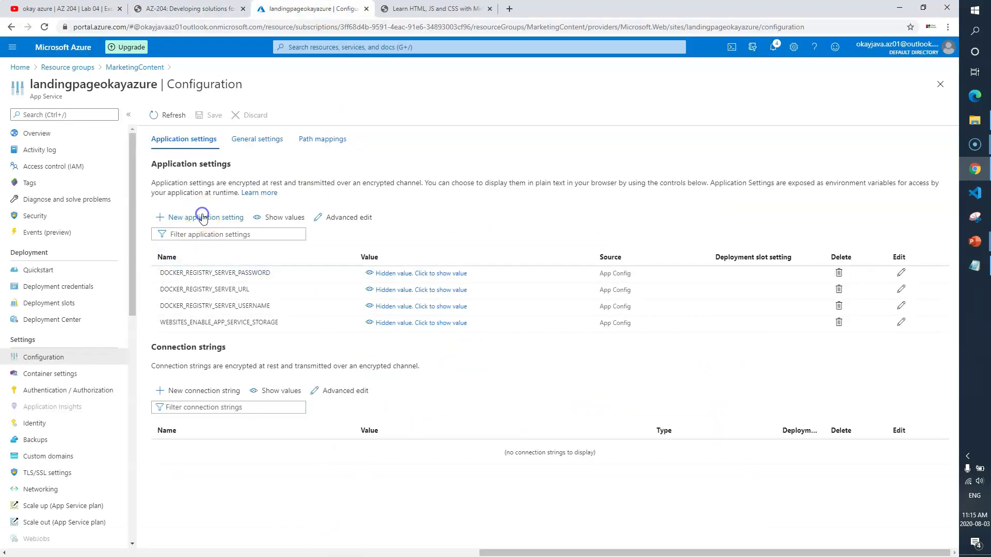
pyautogui.write('CDNMediaEndpoint')
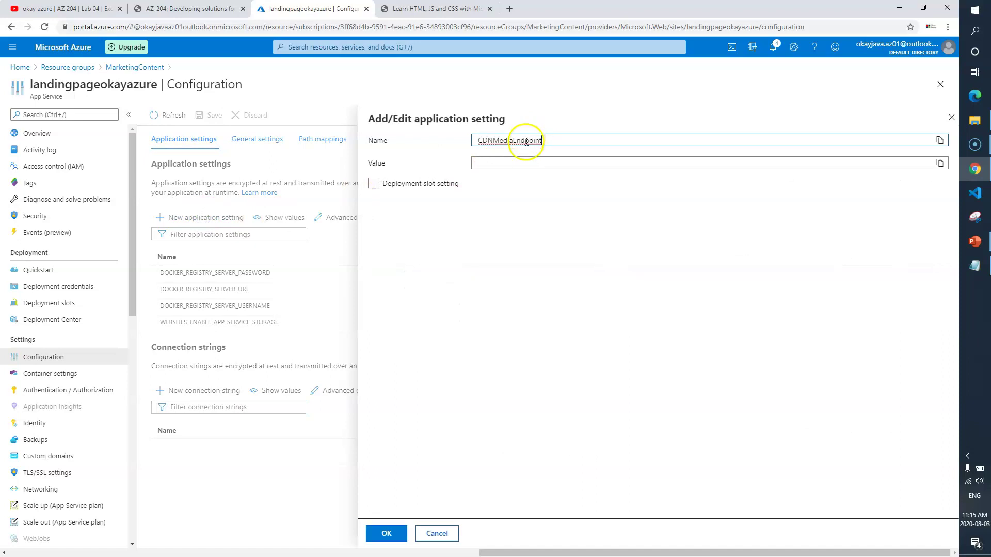
pyautogui.click(514, 162)
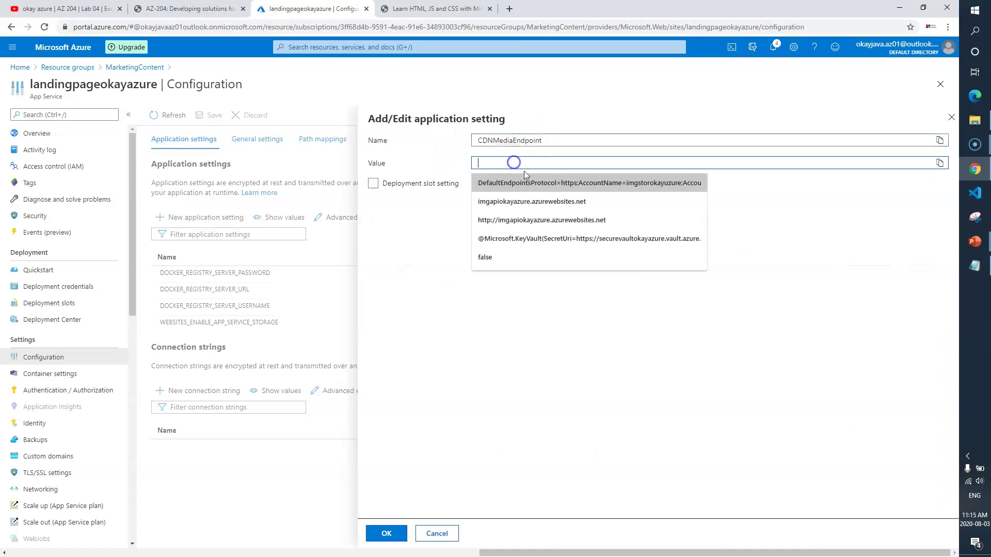
pyautogui.click(974, 266)
pyautogui.moveTo(681, 429); pyautogui.dragTo(227, 434)
pyautogui.hotkey('ctrl', 'c')
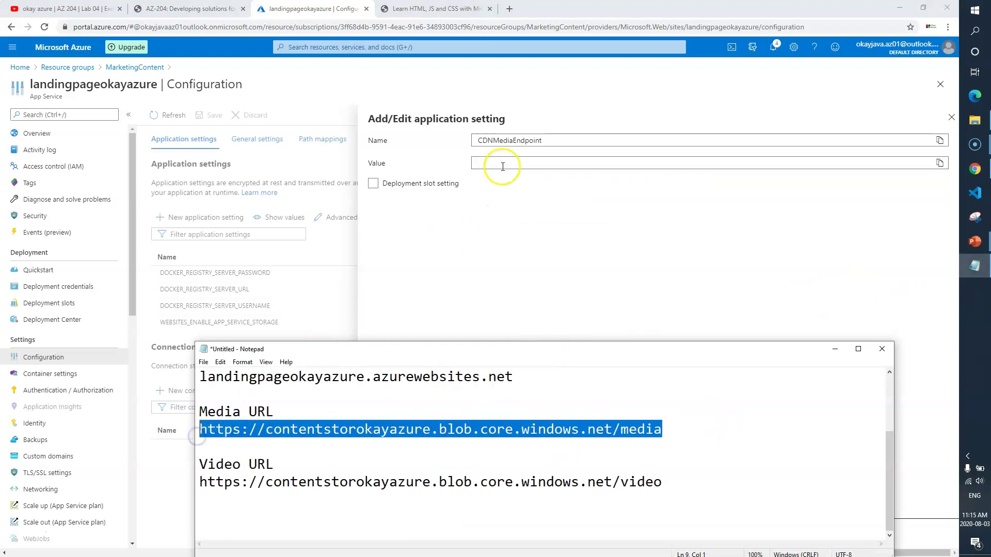
pyautogui.click(506, 163)
pyautogui.hotkey('ctrl', 'v')
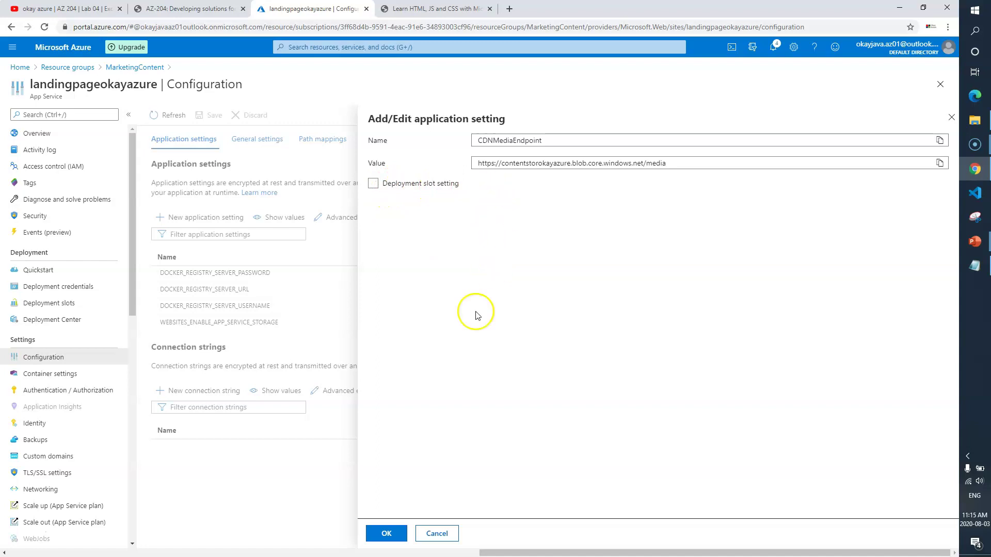
pyautogui.click(381, 533)
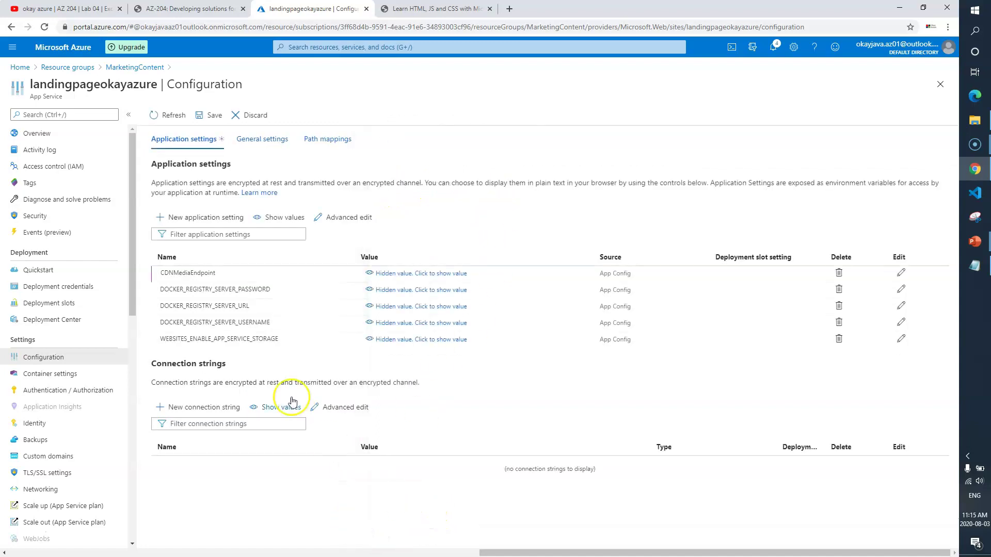
# - Copy the name CDNVideoEndpoint from the lab and add it as an application setting with the video URL from Notepad as its value
pyautogui.click(194, 9)
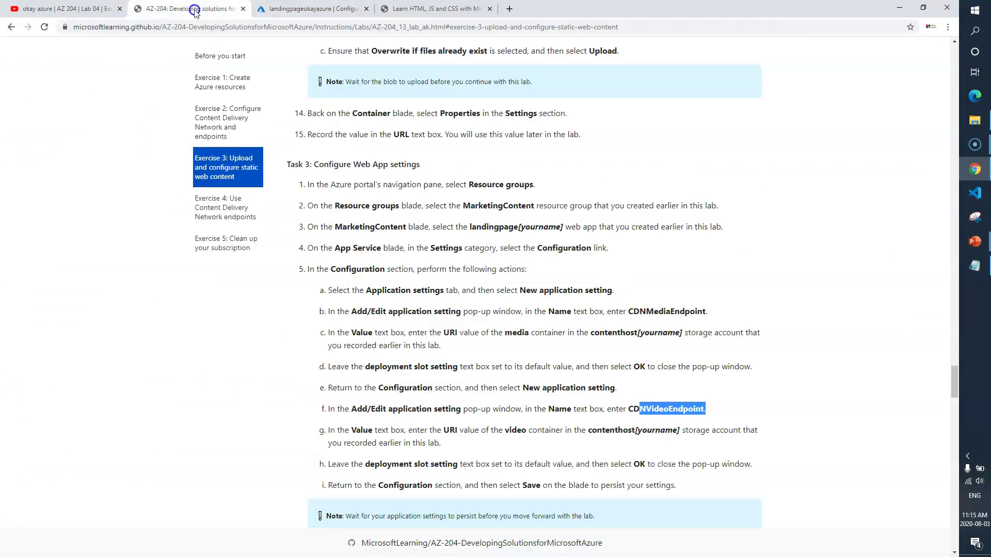
pyautogui.doubleClick(669, 409)
pyautogui.click(310, 9)
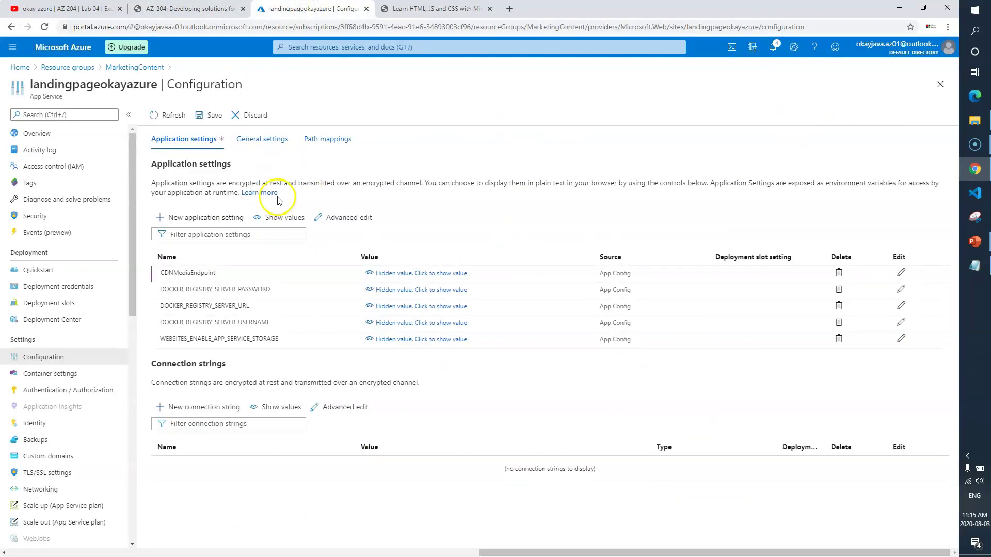
pyautogui.click(205, 218)
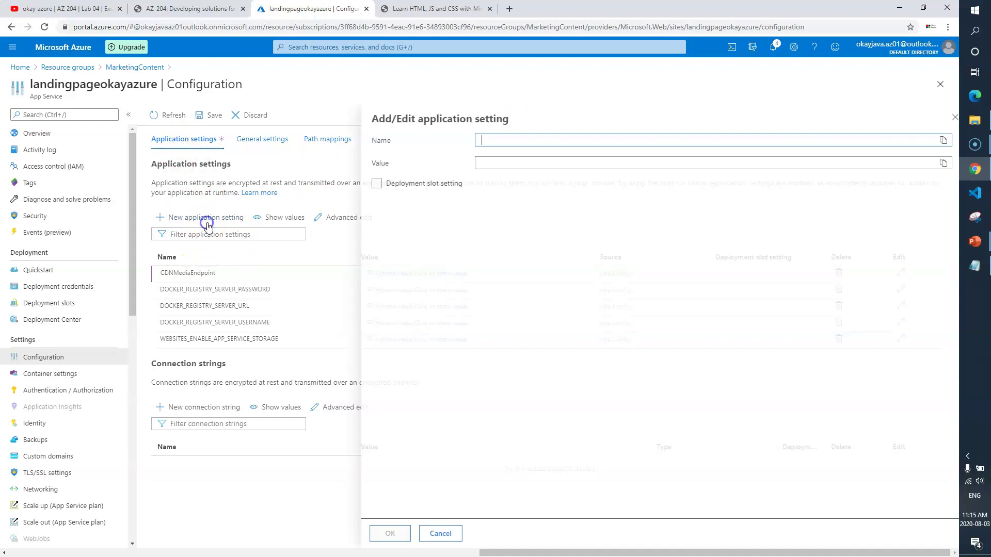
pyautogui.hotkey('ctrl', 'v')
pyautogui.click(986, 268)
pyautogui.moveTo(662, 482); pyautogui.dragTo(228, 485)
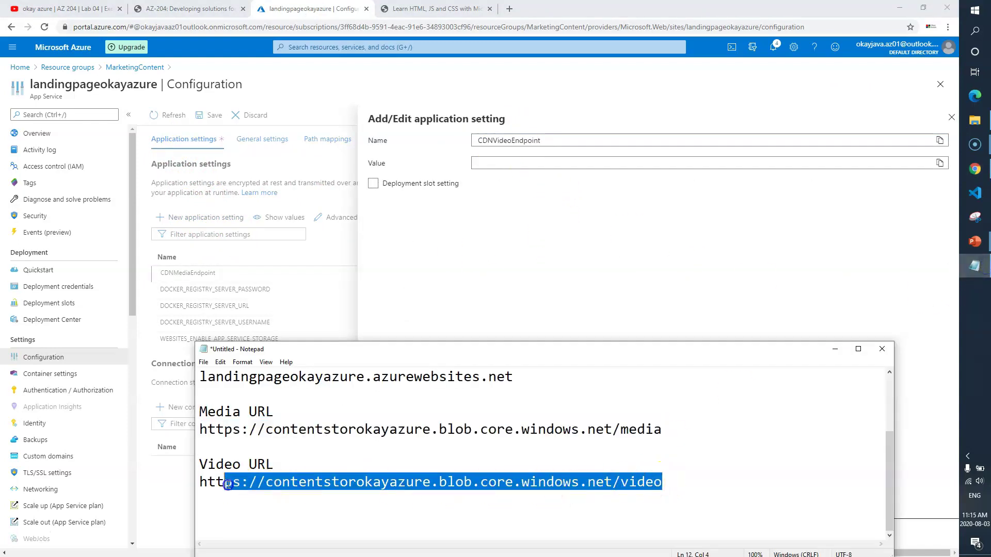
pyautogui.hotkey('ctrl', 'c')
pyautogui.click(509, 163)
pyautogui.hotkey('ctrl', 'v')
pyautogui.click(387, 533)
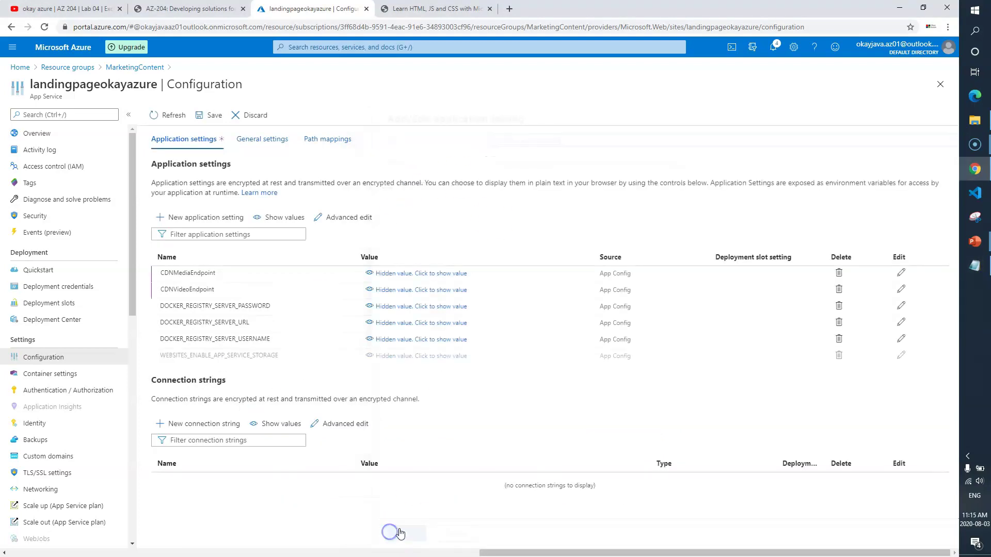
# - Check the lab's final Task 3 instruction, and save the web app's new application settings in the Azure portal
pyautogui.click(189, 8)
pyautogui.scroll(-1, 443, 367)
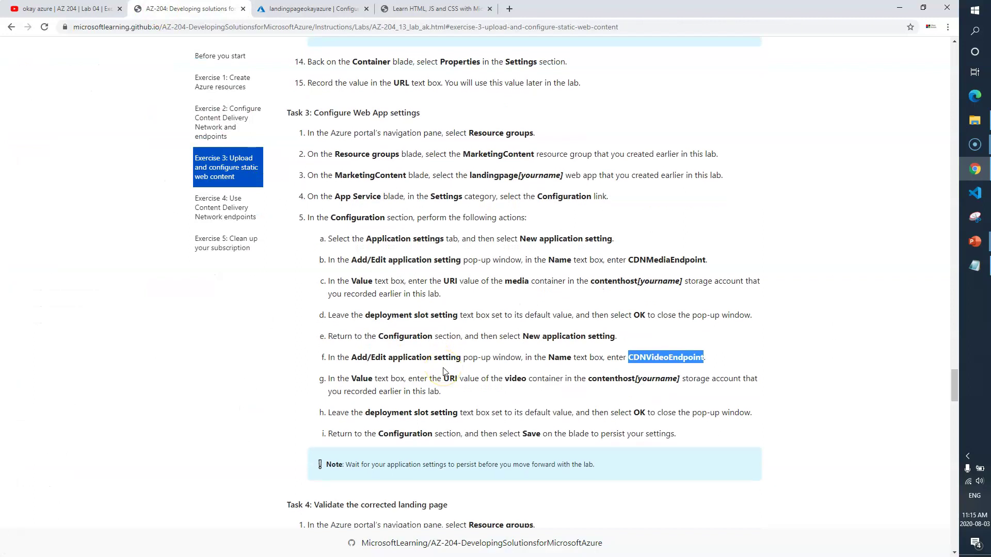
pyautogui.scroll(-1, 443, 370)
pyautogui.moveTo(352, 382); pyautogui.dragTo(531, 381)
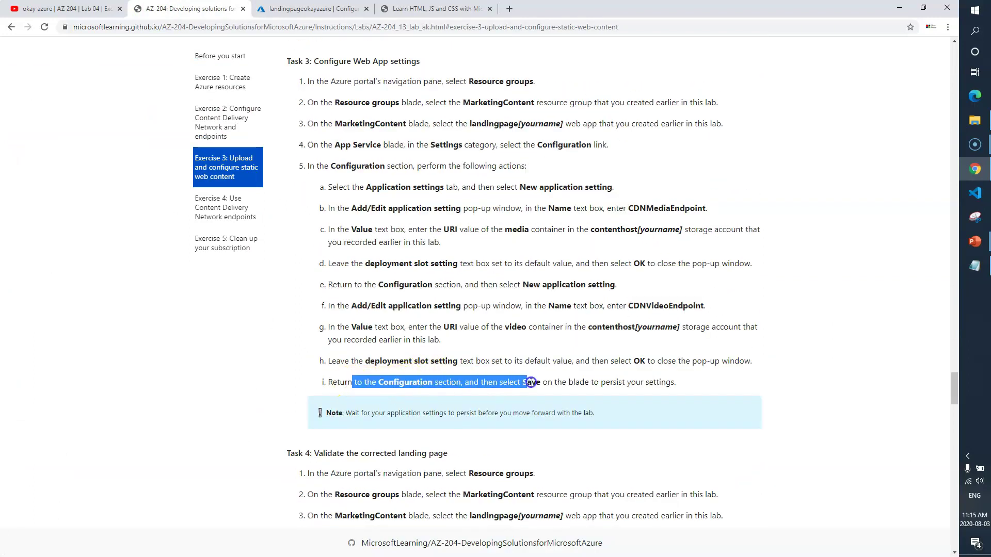
pyautogui.click(315, 8)
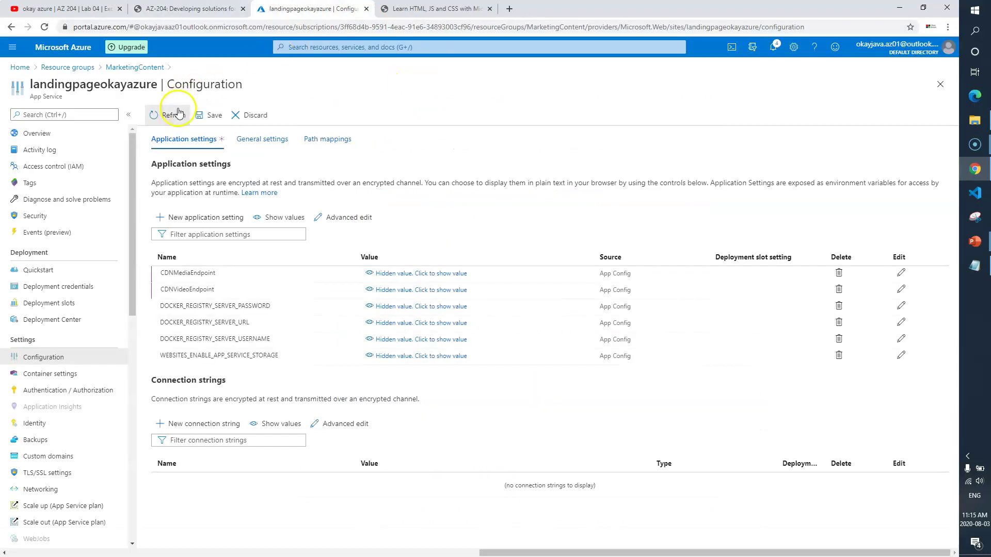
pyautogui.click(215, 117)
pyautogui.click(187, 172)
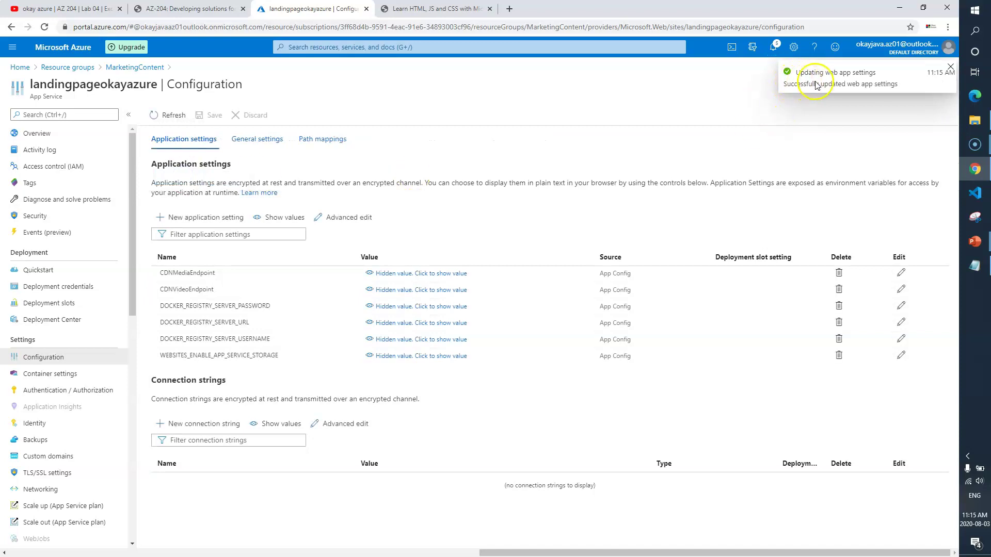
# - Read the lab's Task 4 on validating the corrected landing page, and view the already open landing page before returning to the portal
pyautogui.click(213, 11)
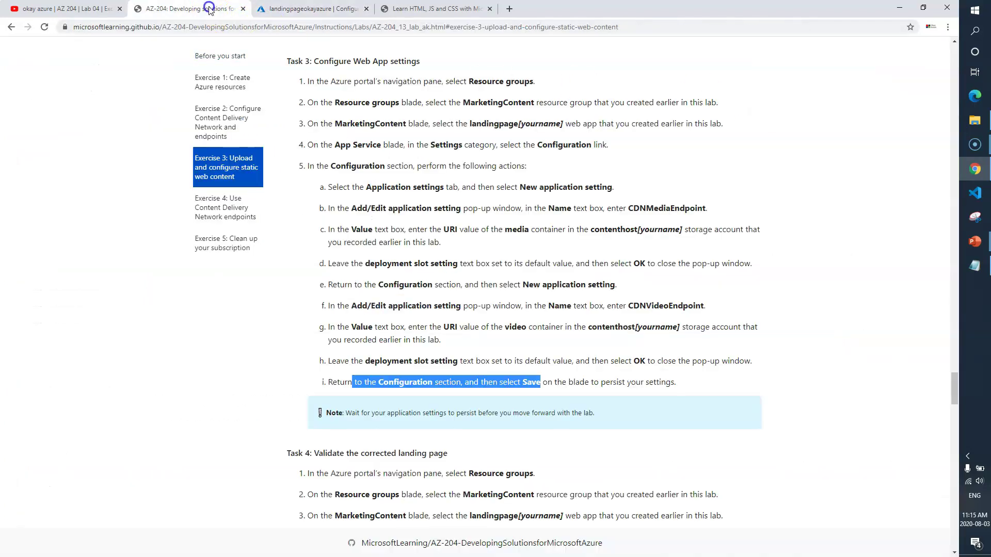
pyautogui.scroll(-3, 361, 320)
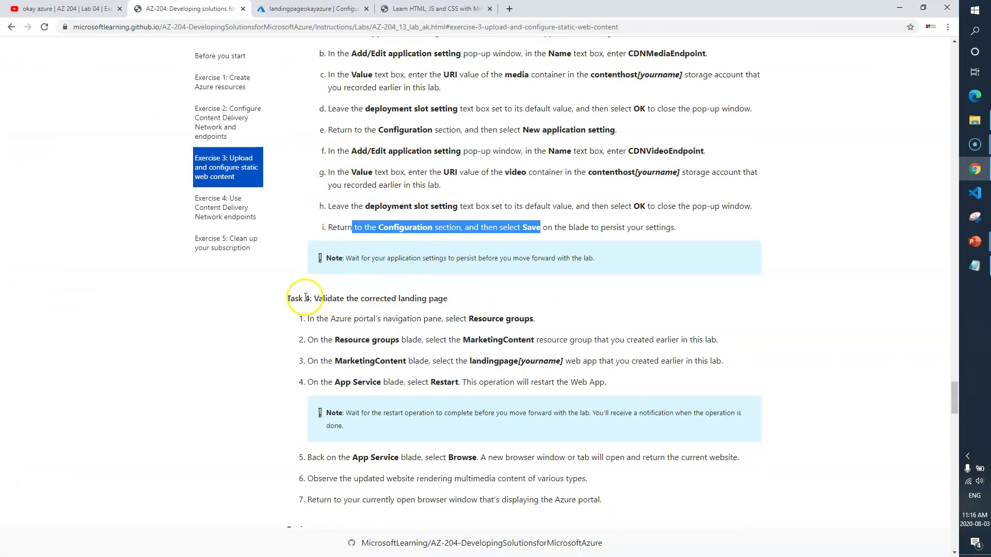
pyautogui.moveTo(313, 299); pyautogui.dragTo(408, 299)
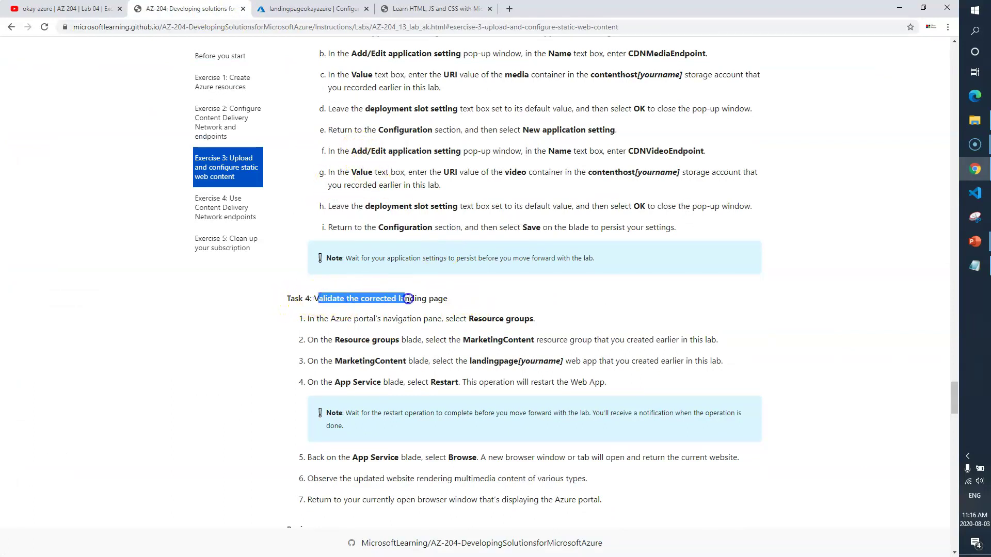
pyautogui.click(487, 300)
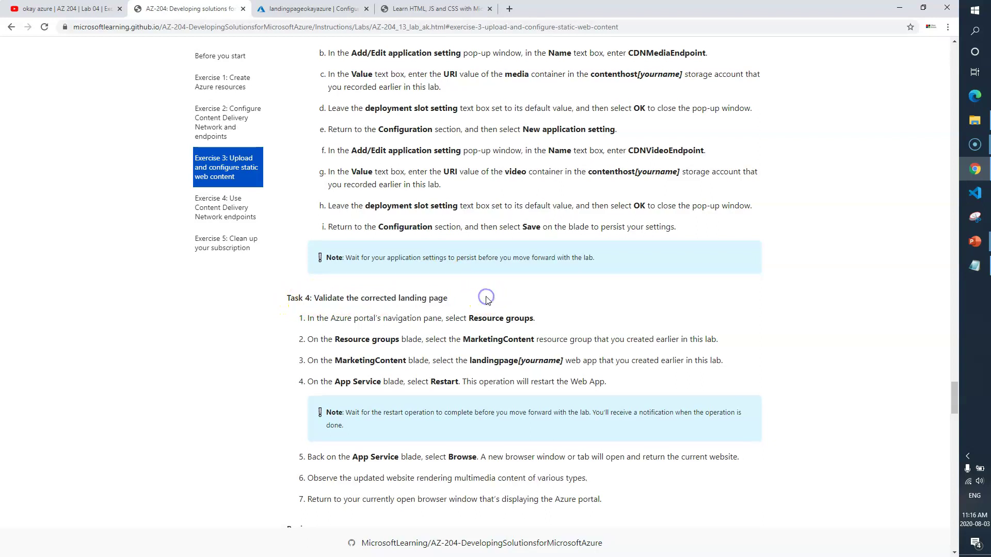
pyautogui.scroll(-2, 487, 300)
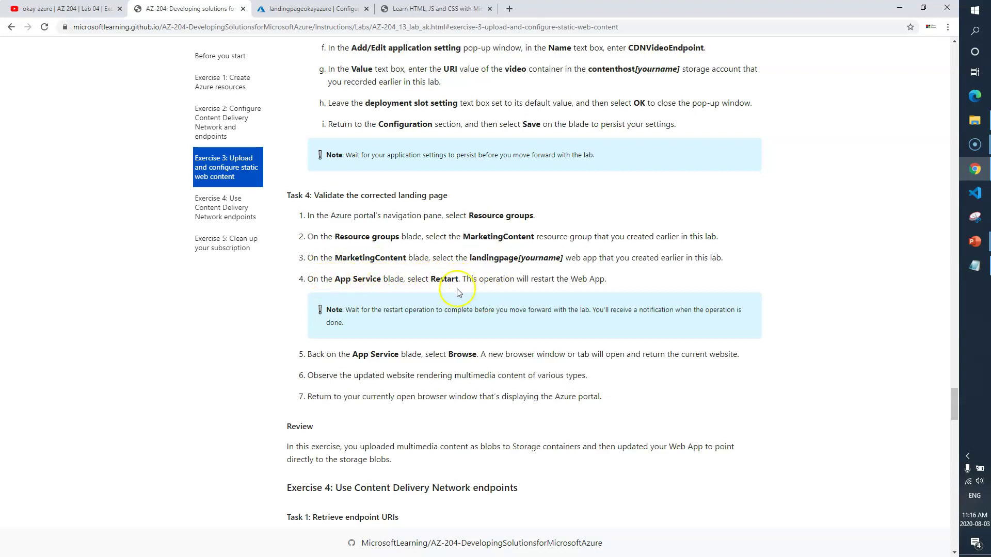
pyautogui.click(309, 9)
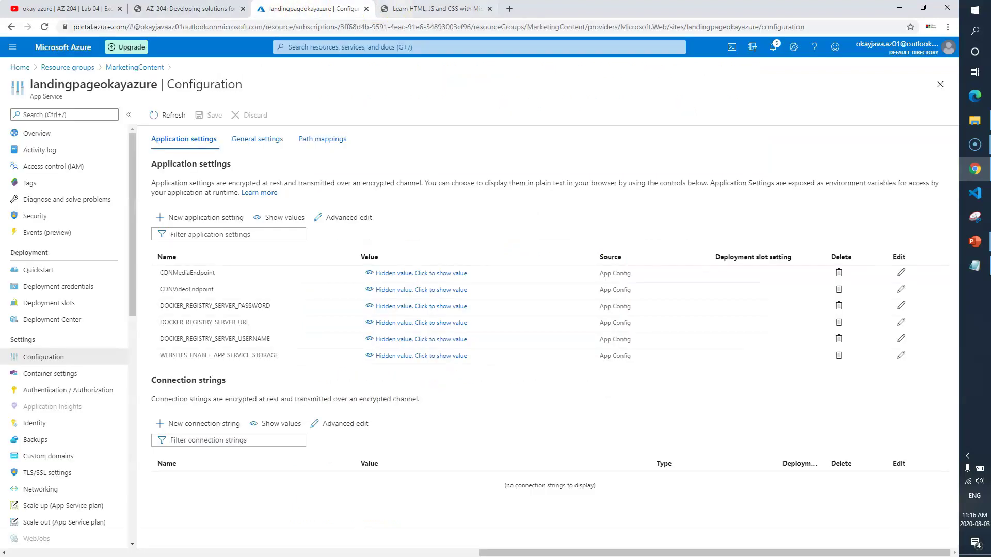
pyautogui.click(423, 9)
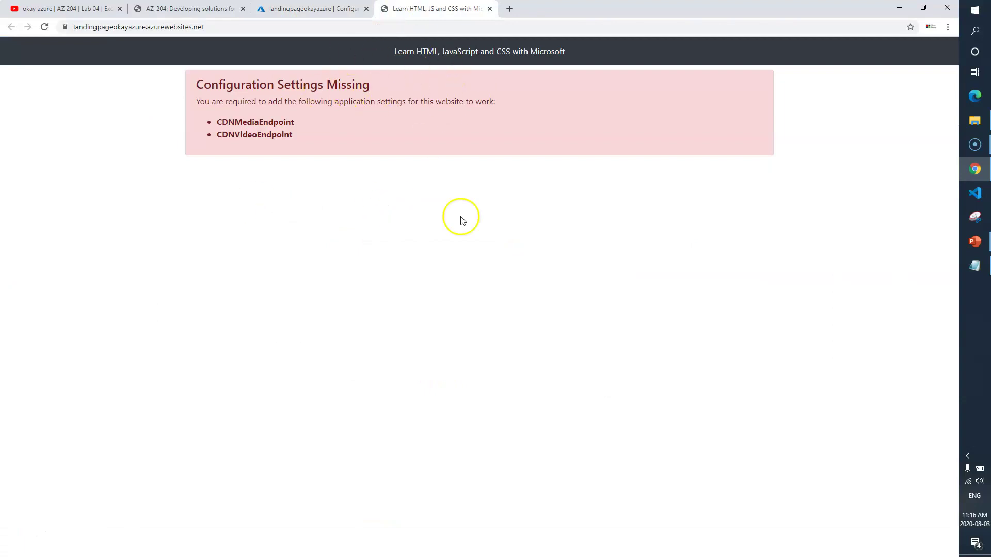
pyautogui.click(316, 9)
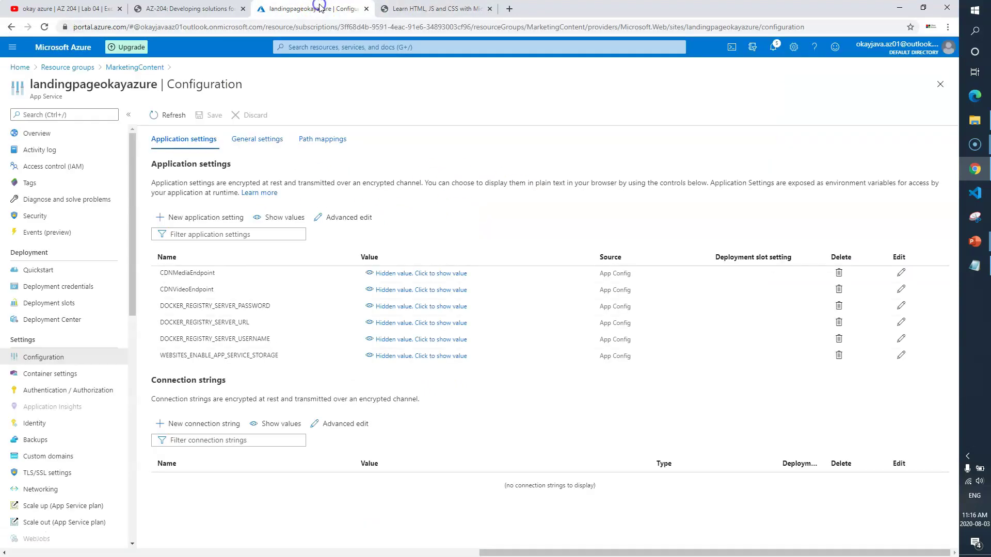
# - Close the configuration, reopen the landingpageokayazure app service from the MarketingContent resource group, and restart it
pyautogui.click(939, 84)
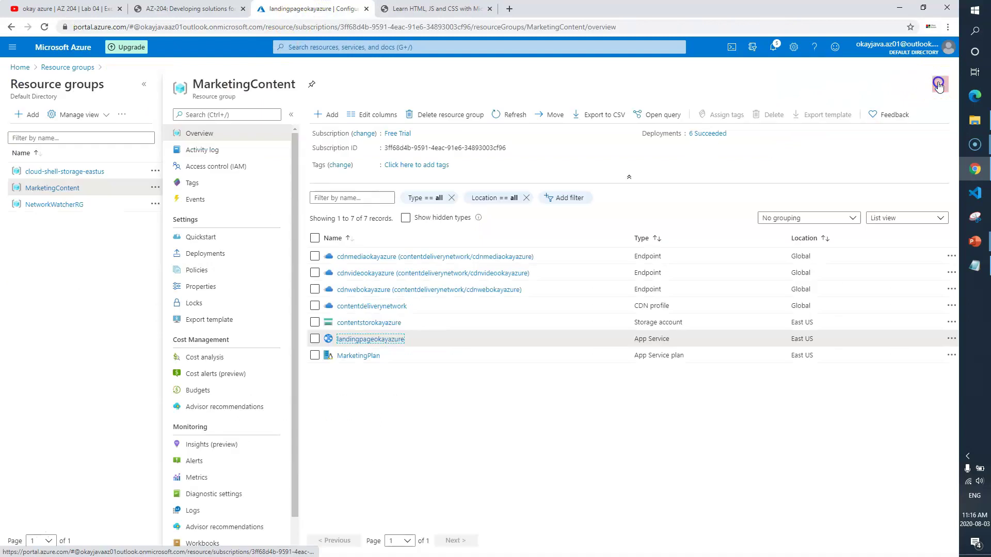
pyautogui.click(384, 340)
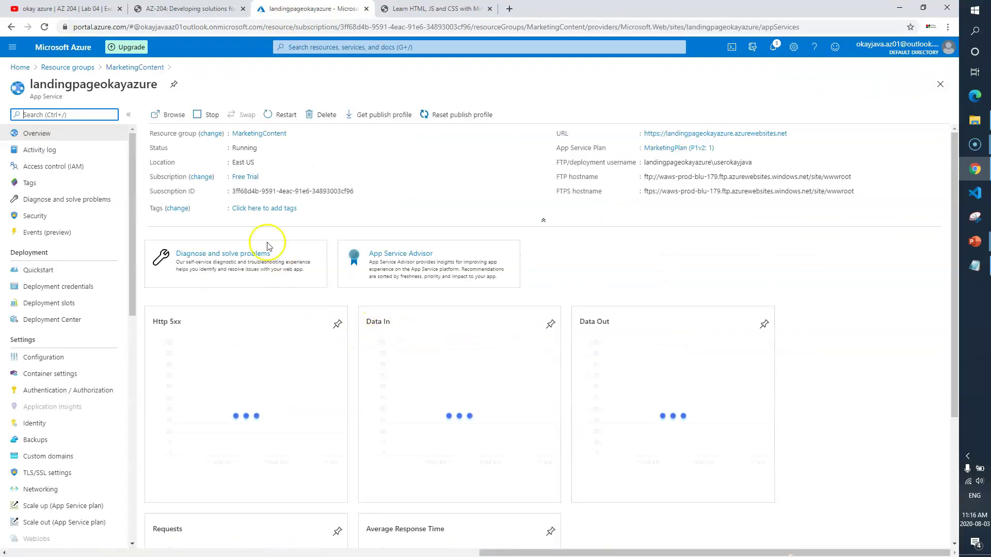
pyautogui.click(285, 119)
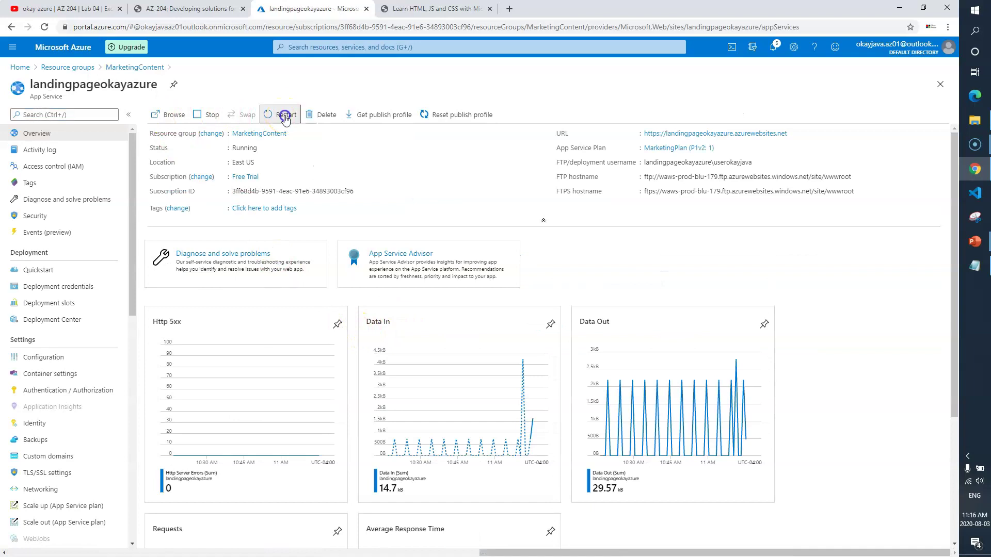
pyautogui.click(177, 176)
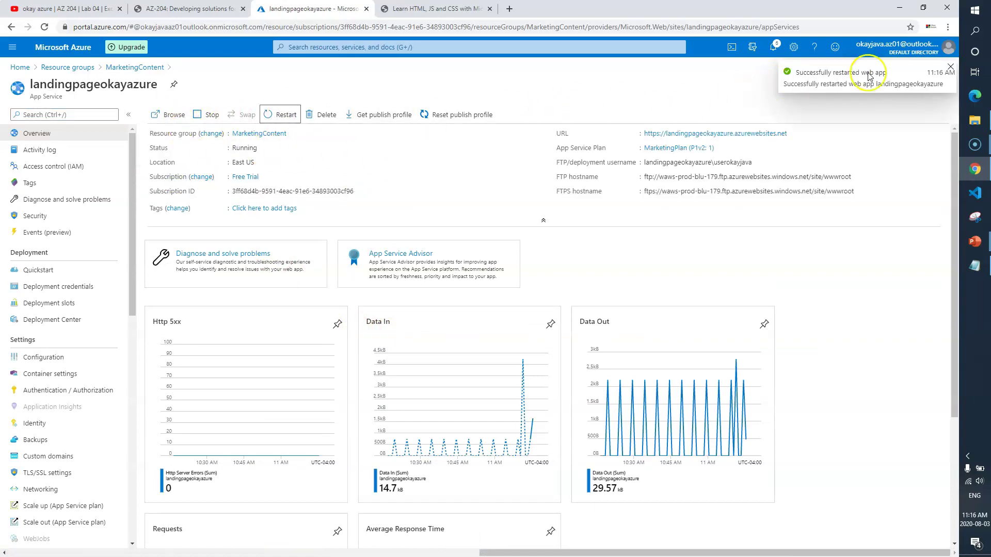
# - Browse the restarted landing page to inspect its video and images, and return to the lab at Exercise 4
pyautogui.click(156, 119)
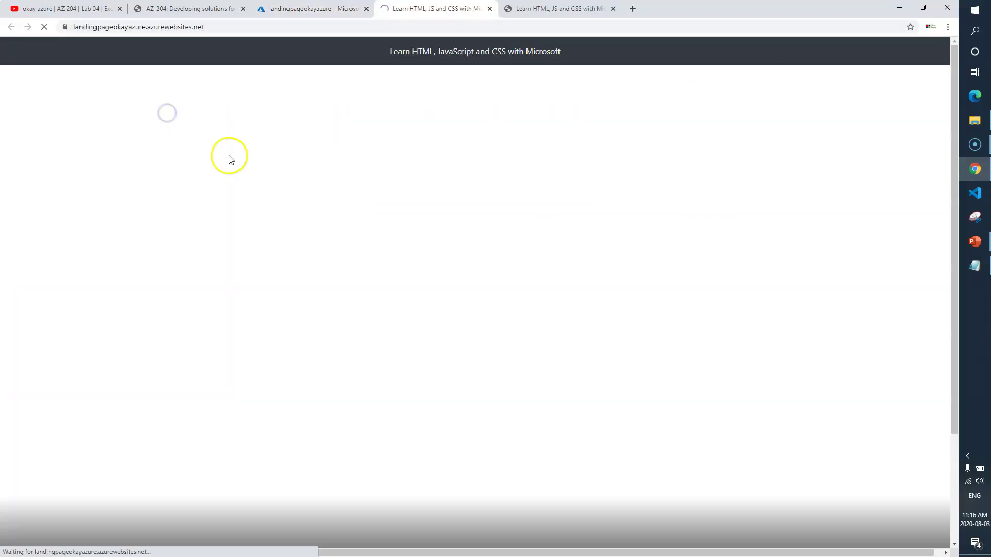
pyautogui.scroll(-8, 305, 210)
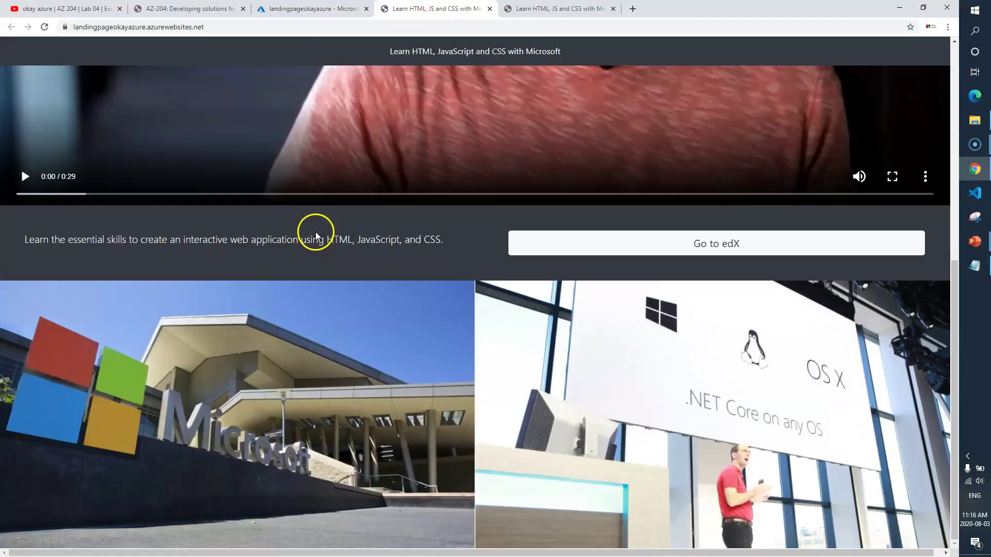
pyautogui.scroll(8, 317, 235)
pyautogui.scroll(-8, 317, 235)
pyautogui.scroll(8, 318, 234)
pyautogui.hotkey('ctrl', '2')
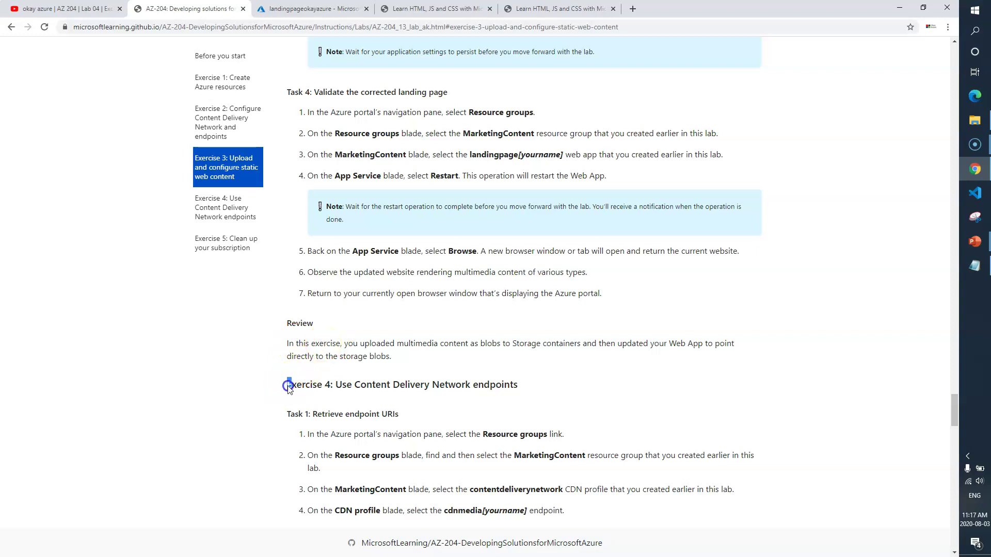
pyautogui.moveTo(288, 387); pyautogui.dragTo(387, 386)
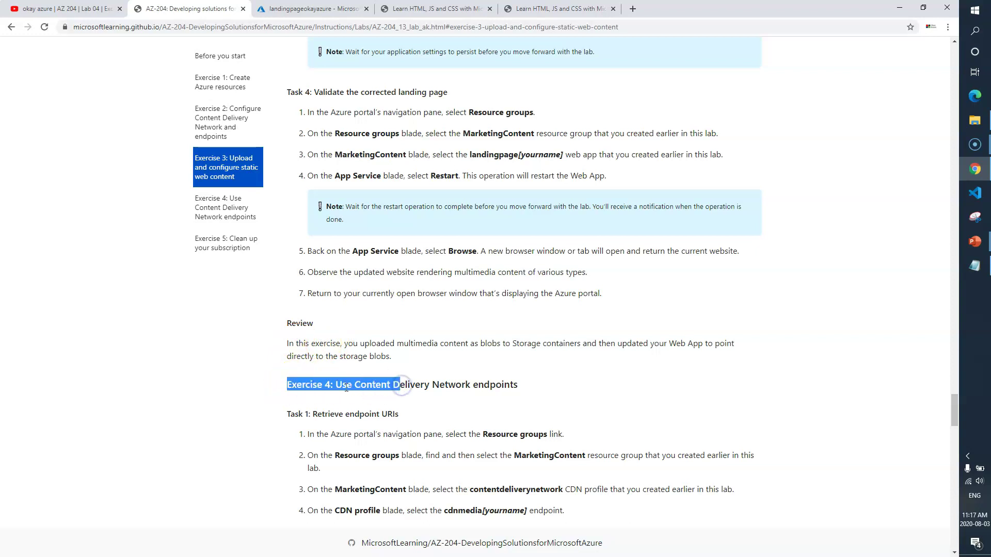